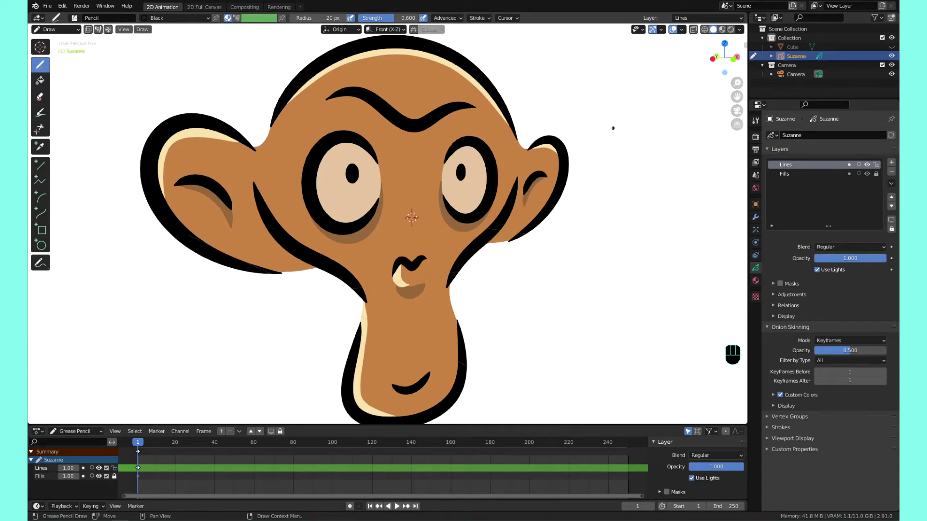
- Switch the Suzanne grease pencil object from Draw mode to Edit Mode
{"action": "scroll", "coordinate": [612, 128], "scroll_direction": "down", "scroll_amount": 1}
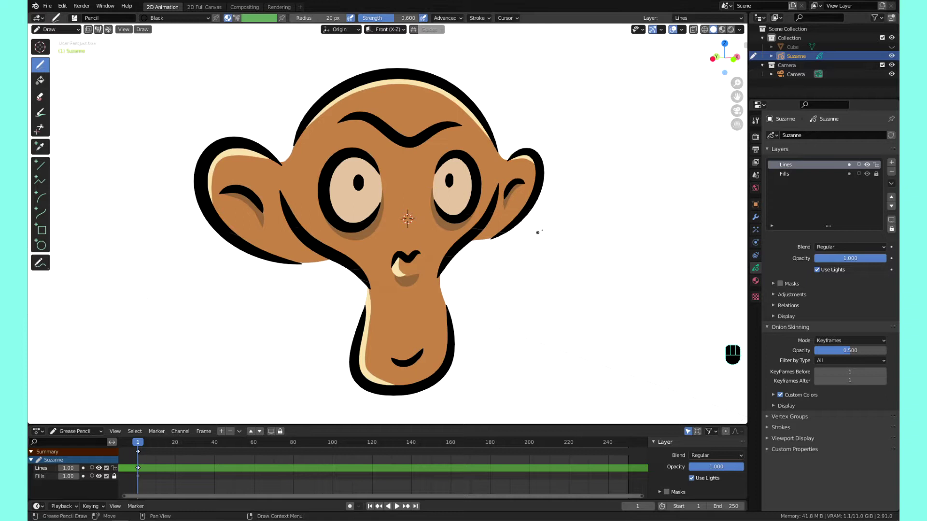
{"action": "left_click", "coordinate": [57, 30]}
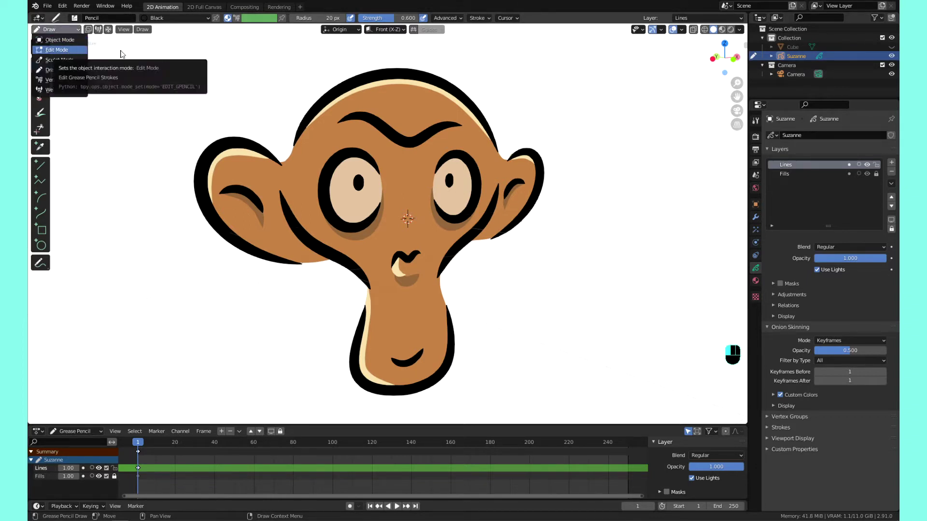
{"action": "key", "text": "Tab"}
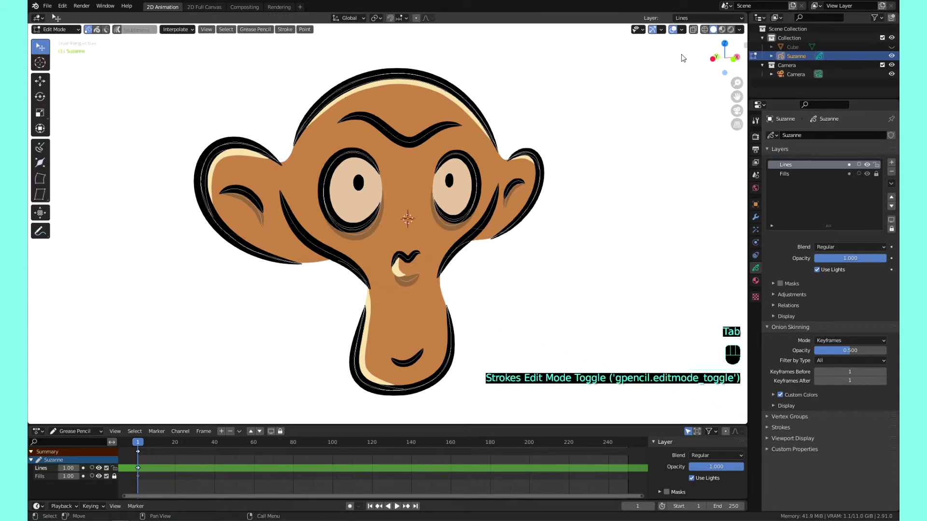
- Set the viewport shading to Wireframe, trying the switch between Solid and Wireframe a few times
{"action": "left_click", "coordinate": [704, 30]}
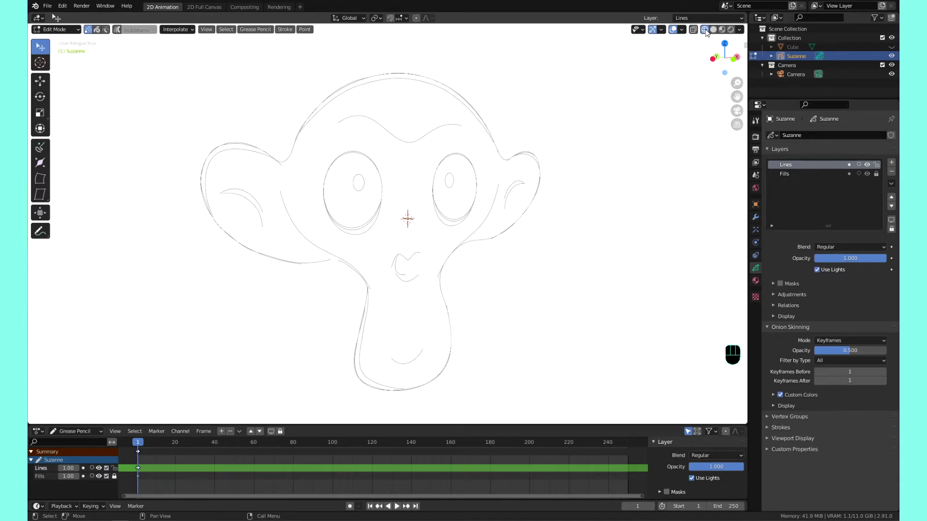
{"action": "left_click", "coordinate": [714, 29]}
{"action": "key", "text": "z"}
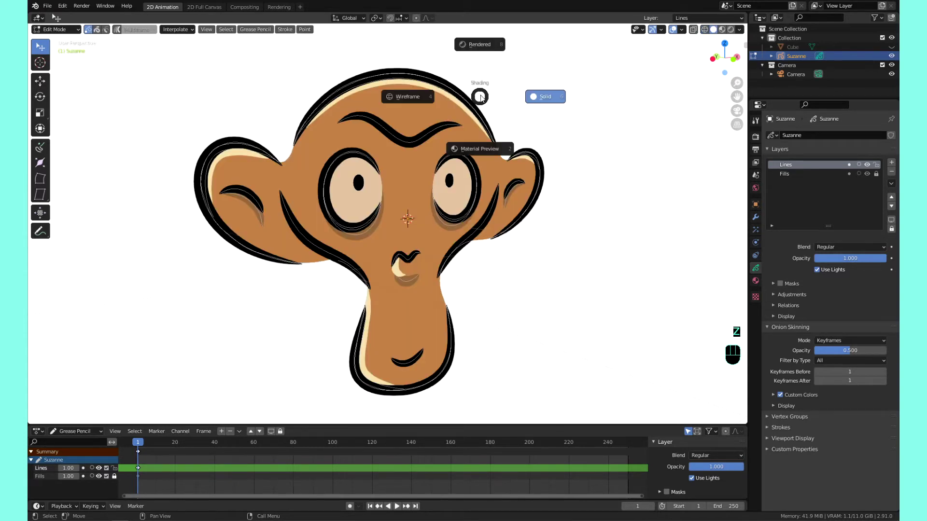
{"action": "left_click", "coordinate": [401, 103]}
{"action": "key", "text": "z"}
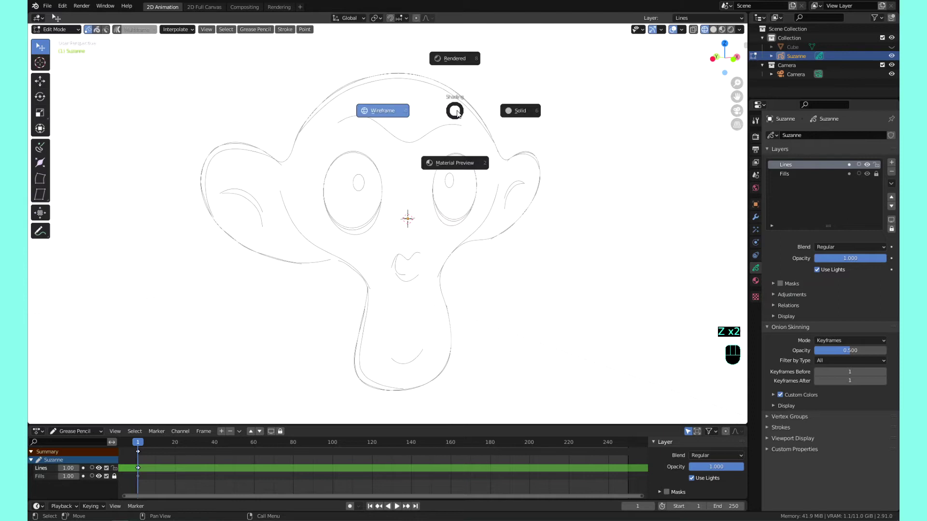
{"action": "left_click", "coordinate": [515, 112]}
{"action": "key", "text": "z"}
{"action": "left_click", "coordinate": [444, 115]}
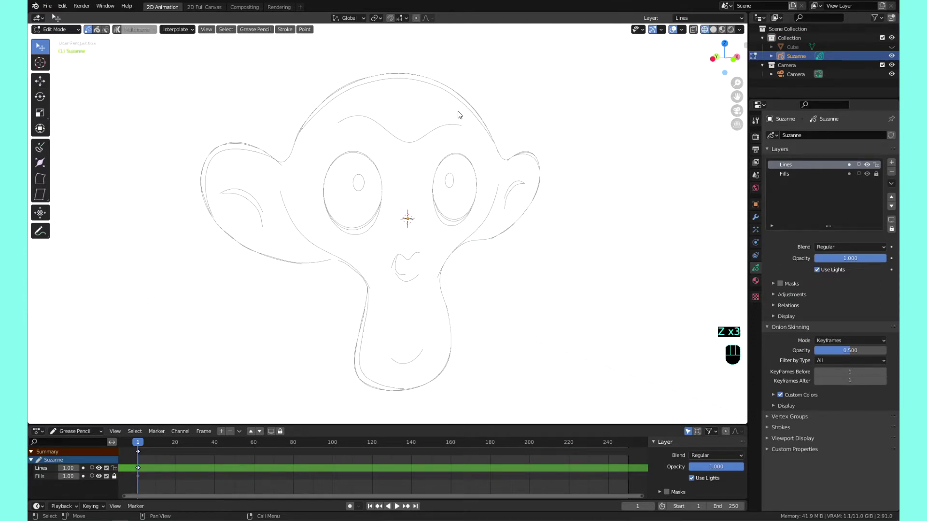
- Use point selection to select a single point at the middle dip of the brow stroke
{"action": "left_click", "coordinate": [89, 30]}
{"action": "left_click", "coordinate": [368, 125]}
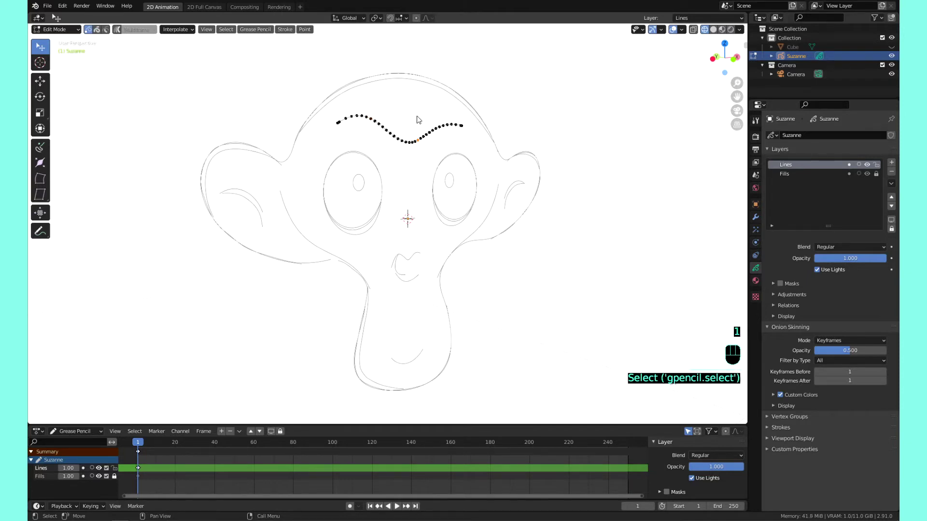
{"action": "left_click", "coordinate": [413, 87]}
{"action": "left_click", "coordinate": [460, 94]}
{"action": "left_click", "coordinate": [425, 134]}
{"action": "left_click", "coordinate": [407, 142]}
{"action": "left_click", "coordinate": [406, 141]}
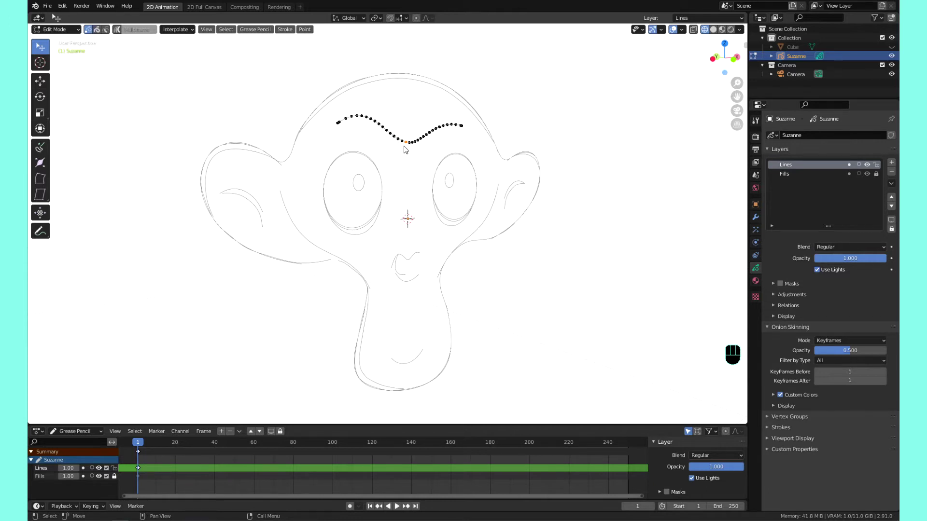
{"action": "left_click", "coordinate": [408, 144]}
- Grow the selection outward from the brow's middle point along the stroke with repeated Select More
{"action": "key", "text": "ctrl+KP_Add"}
{"action": "key", "text": "ctrl+KP_Add"}
{"action": "key", "text": "ctrl+KP_Add"}
{"action": "key", "text": "ctrl+KP_Add"}
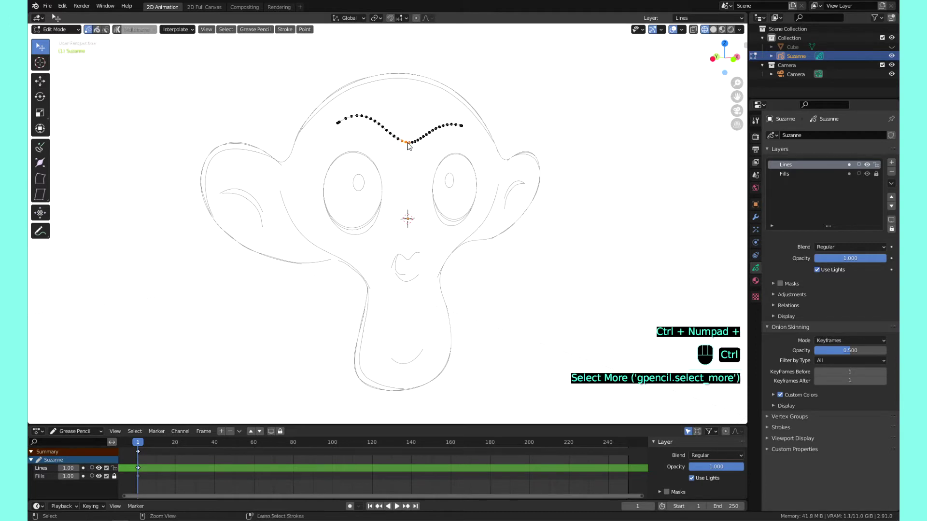
{"action": "key", "text": "ctrl+KP_Add"}
{"action": "key", "text": "ctrl+KP_Add"}
{"action": "key", "text": "ctrl+KP_Add"}
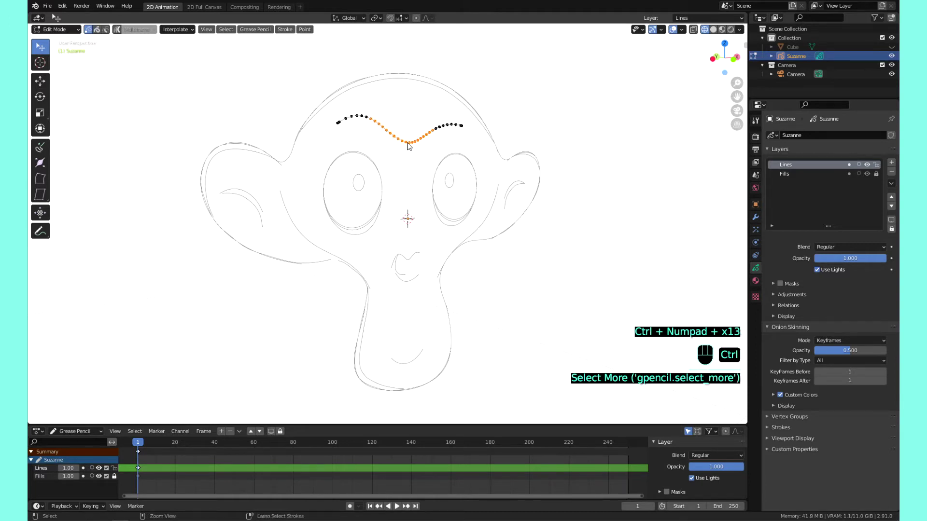
- Shrink the brow stroke's selection with Select Less until no points are selected
{"action": "key", "text": "ctrl+KP_Subtract"}
{"action": "key", "text": "ctrl+KP_Subtract"}
{"action": "key", "text": "ctrl+KP_Subtract"}
{"action": "key", "text": "ctrl+KP_Subtract"}
{"action": "key", "text": "ctrl+KP_Subtract"}
{"action": "key", "text": "ctrl+KP_Subtract"}
{"action": "key", "text": "ctrl+KP_Subtract"}
{"action": "key", "text": "ctrl+KP_Subtract"}
{"action": "key", "text": "ctrl+KP_Subtract"}
{"action": "key", "text": "ctrl+KP_Subtract"}
{"action": "key", "text": "ctrl+KP_Subtract"}
{"action": "key", "text": "ctrl+KP_Subtract"}
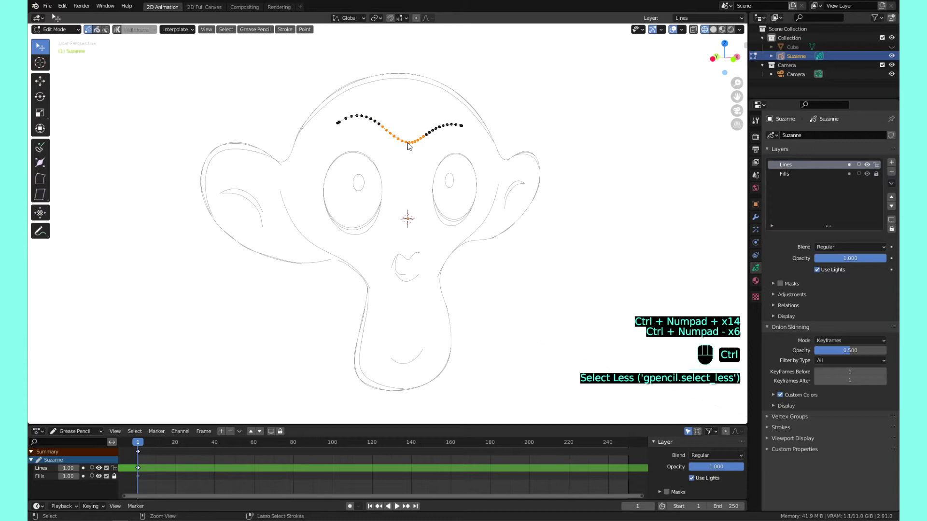
{"action": "key", "text": "ctrl+KP_Subtract"}
{"action": "key", "text": "ctrl+KP_Subtract"}
{"action": "key", "text": "ctrl+KP_Subtract"}
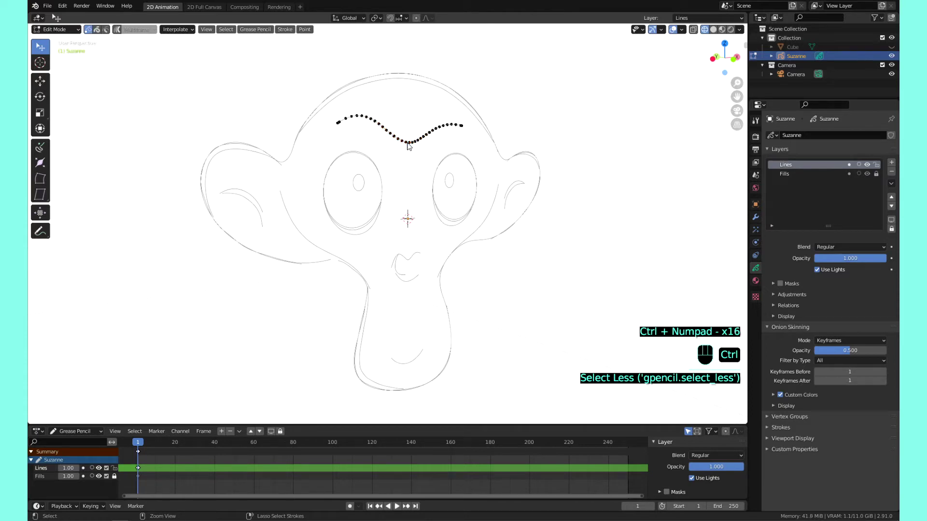
- Try to grow the empty selection on the brow, and reselect the point at its middle dip
{"action": "key", "text": "ctrl+KP_Add"}
{"action": "key", "text": "ctrl+KP_Add"}
{"action": "key", "text": "ctrl+KP_Add"}
{"action": "key", "text": "ctrl+KP_Add"}
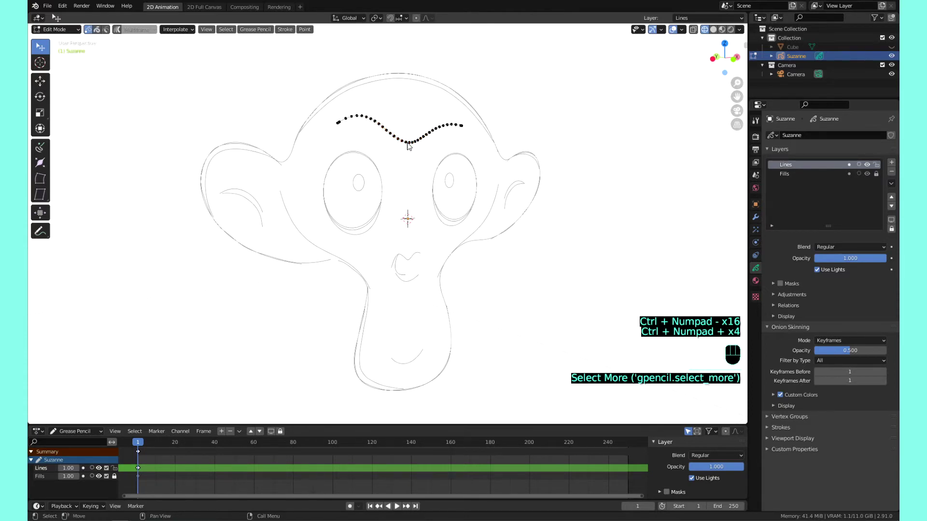
{"action": "left_click", "coordinate": [408, 144]}
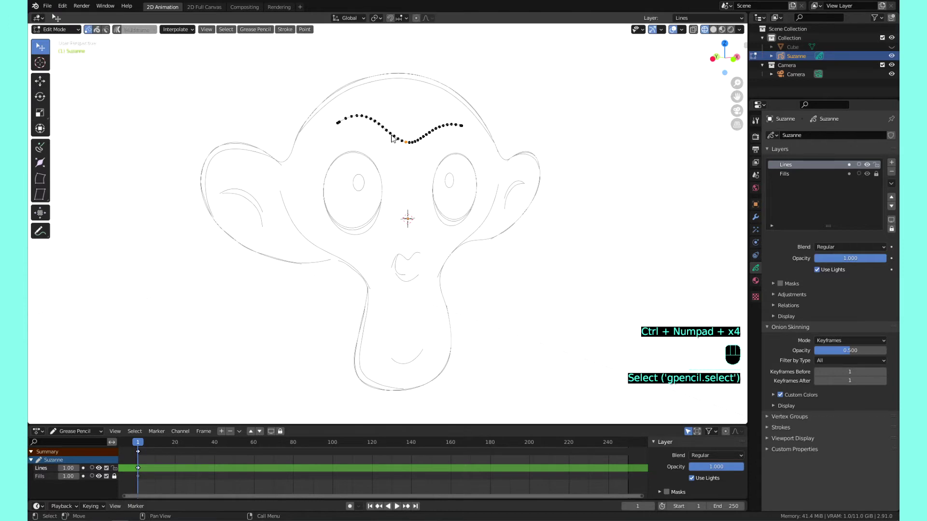
- Select one point on each ear's outer outline and grow both selections along the strokes
{"action": "left_click", "coordinate": [216, 152]}
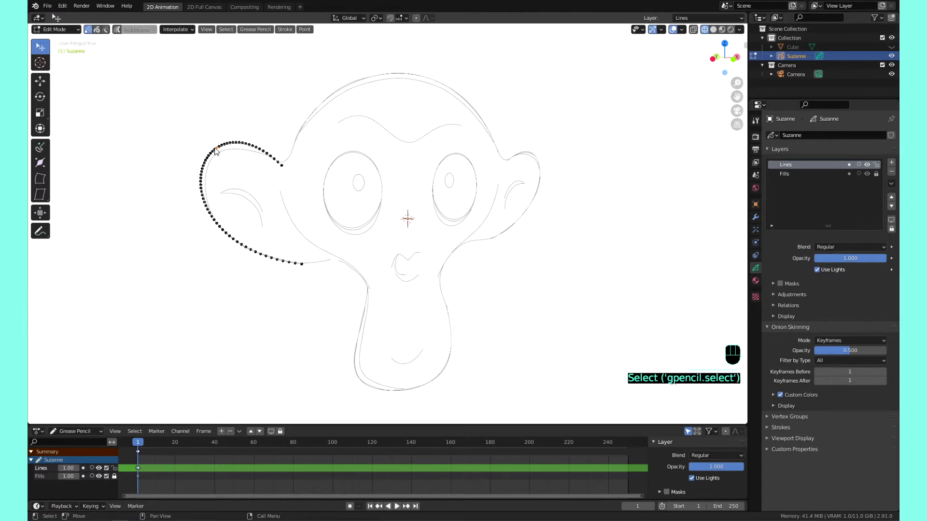
{"action": "left_click", "coordinate": [537, 158], "text": "shift"}
{"action": "key", "text": "ctrl+KP_Add"}
{"action": "key", "text": "ctrl+KP_Add"}
{"action": "key", "text": "ctrl+KP_Add"}
{"action": "key", "text": "ctrl+KP_Add"}
{"action": "key", "text": "ctrl+KP_Add"}
{"action": "key", "text": "ctrl+KP_Add"}
{"action": "key", "text": "ctrl+KP_Add"}
{"action": "key", "text": "ctrl+KP_Add"}
{"action": "key", "text": "ctrl+KP_Add"}
{"action": "key", "text": "ctrl+KP_Add"}
{"action": "key", "text": "ctrl+KP_Add"}
{"action": "key", "text": "ctrl+KP_Add"}
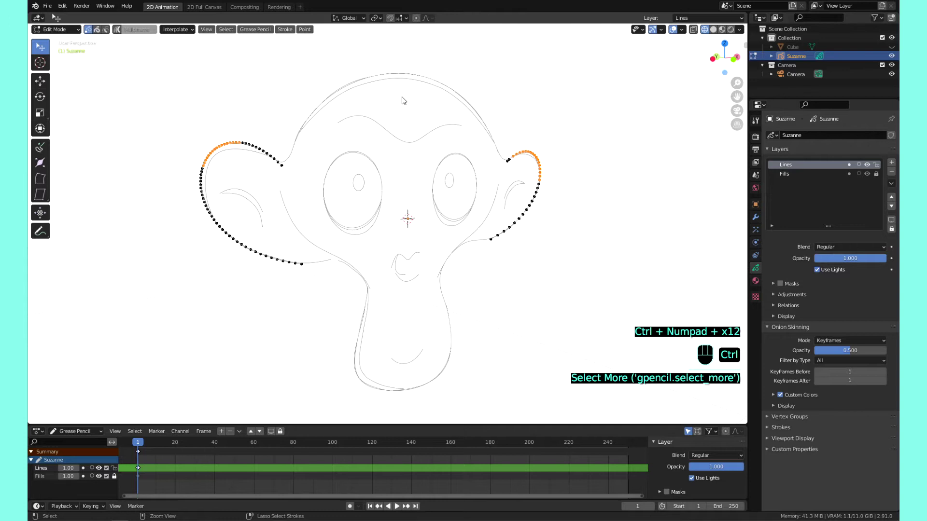
- Shrink the selection on both ear outlines to a few points and grow it slightly again
{"action": "key", "text": "ctrl+KP_Subtract"}
{"action": "key", "text": "ctrl+KP_Subtract"}
{"action": "key", "text": "ctrl+KP_Subtract"}
{"action": "key", "text": "ctrl+KP_Subtract"}
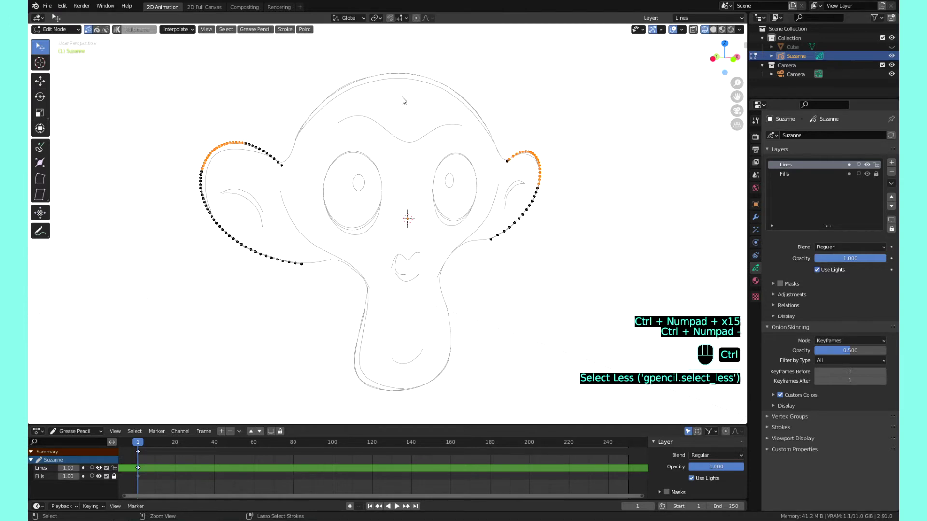
{"action": "key", "text": "ctrl+KP_Subtract"}
{"action": "key", "text": "ctrl+KP_Subtract"}
{"action": "key", "text": "ctrl+KP_Subtract"}
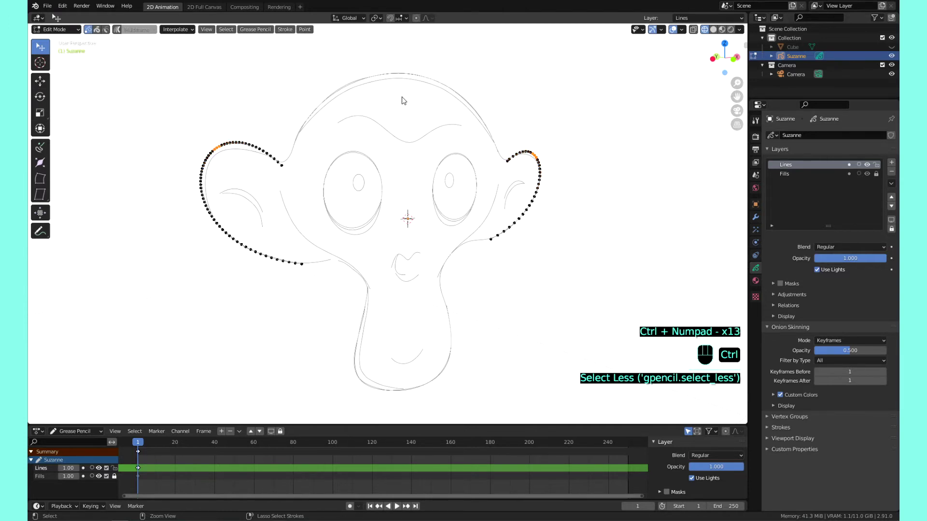
{"action": "key", "text": "ctrl+KP_Add"}
{"action": "key", "text": "ctrl+KP_Add"}
{"action": "key", "text": "ctrl+KP_Add"}
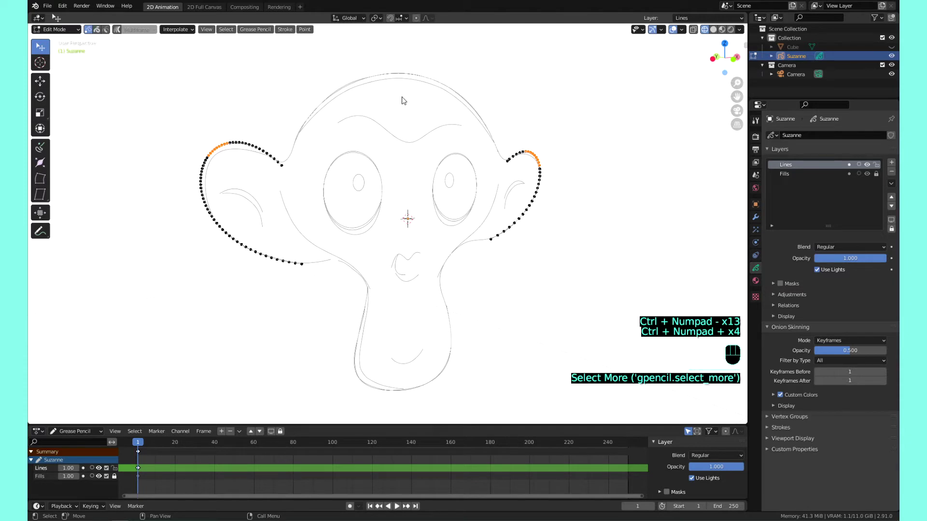
- Select single points on the outline of the top of the head with the Tweak tool
{"action": "left_click", "coordinate": [385, 82]}
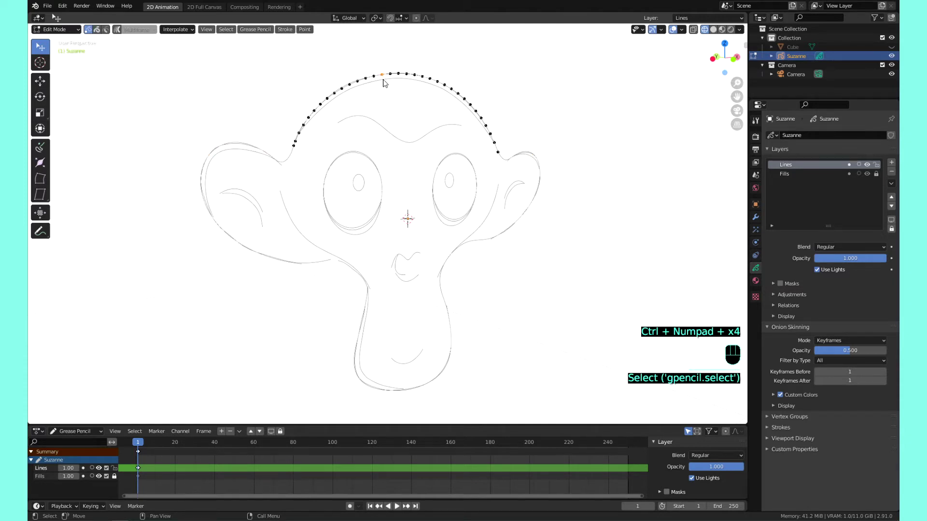
{"action": "left_click", "coordinate": [38, 52]}
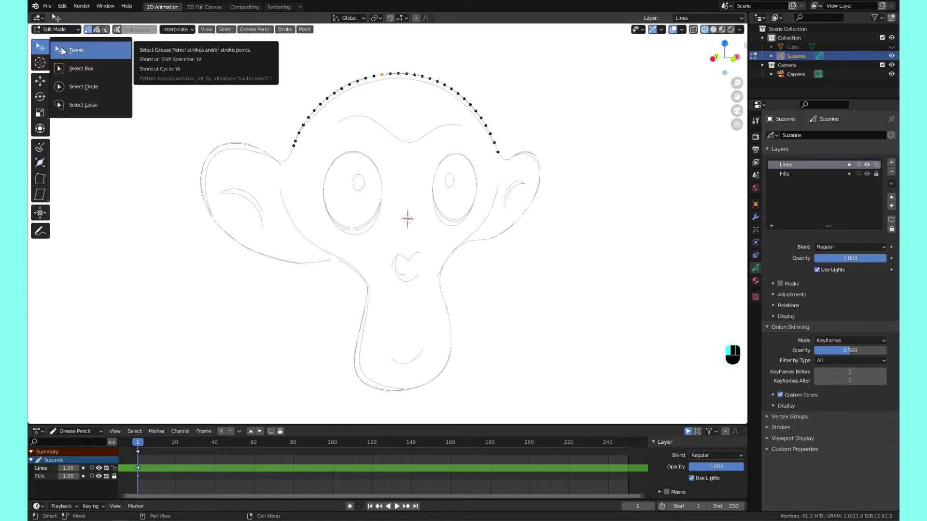
{"action": "left_click", "coordinate": [367, 80]}
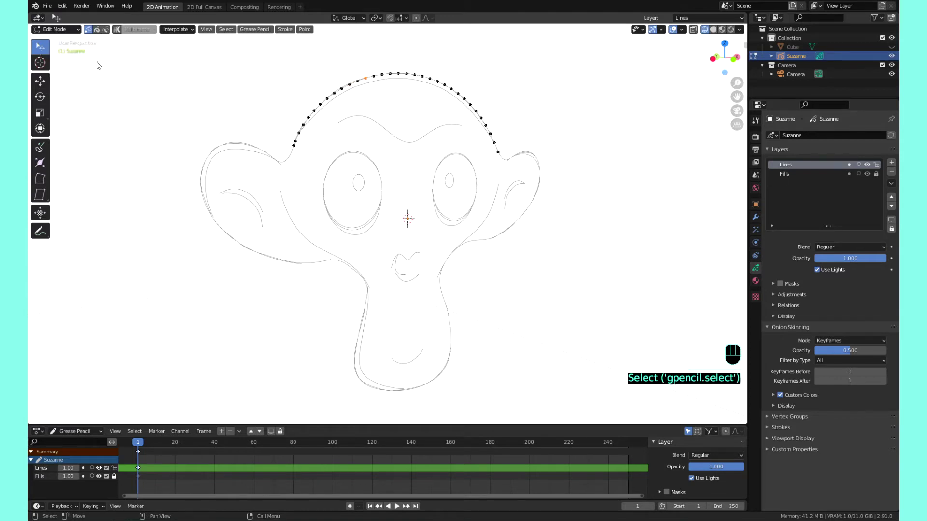
- Use Select Box around the head's upper-left area, and again around the upper part of the larger ear
{"action": "left_click", "coordinate": [41, 49]}
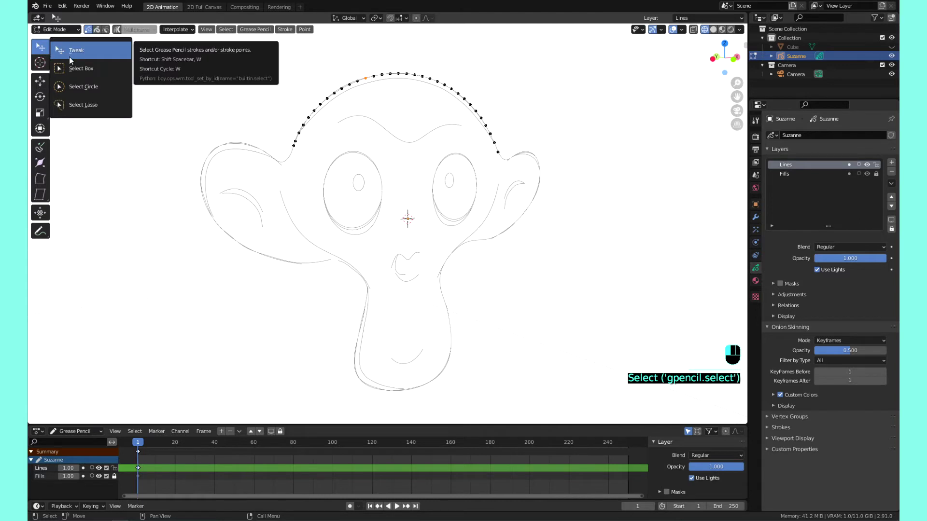
{"action": "left_click", "coordinate": [71, 68]}
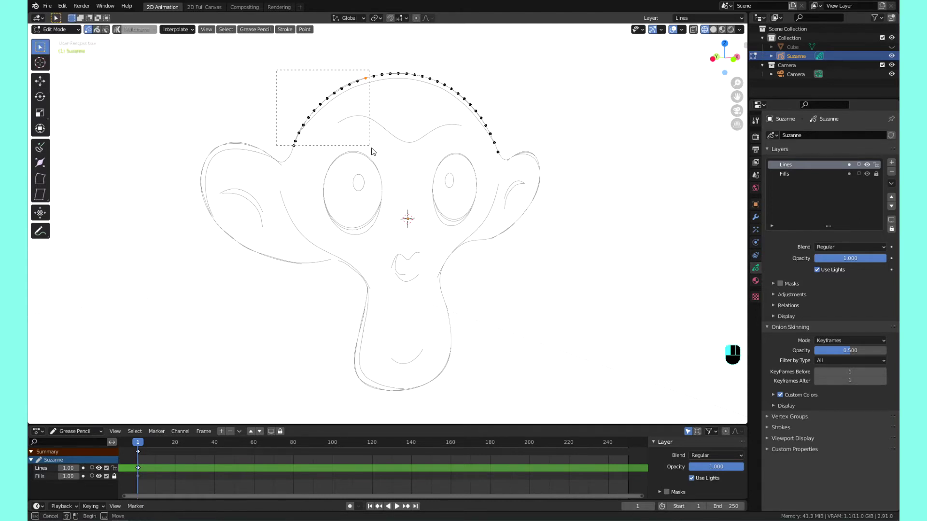
{"action": "left_click_drag", "start_coordinate": [388, 168], "coordinate": [388, 165]}
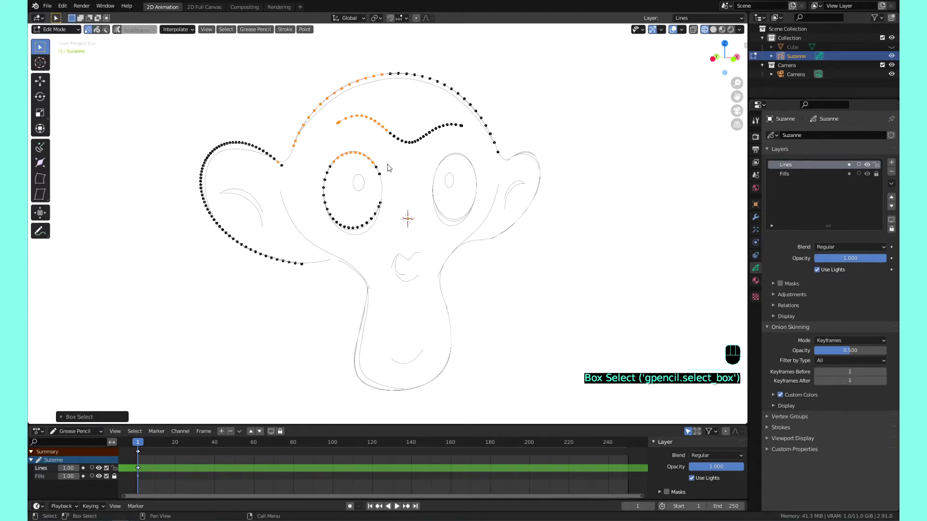
{"action": "left_click_drag", "start_coordinate": [179, 106], "coordinate": [260, 189]}
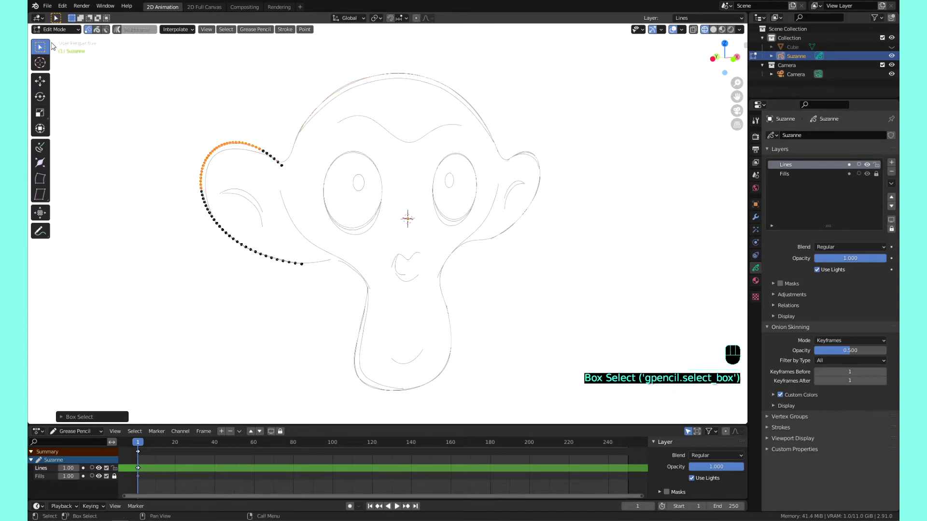
- Lasso-select the outline and pupil of each eye, adding the second eye to the selection so both are selected
{"action": "left_click", "coordinate": [40, 47]}
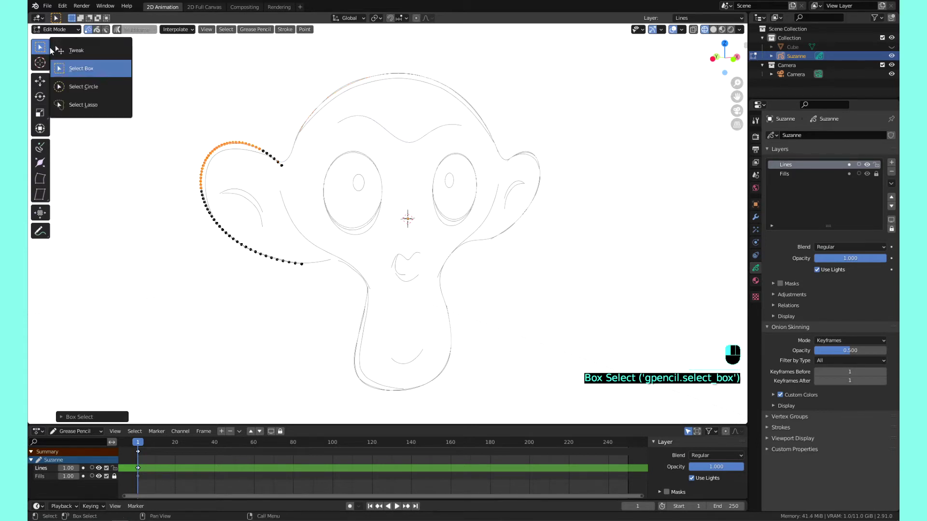
{"action": "left_click", "coordinate": [91, 104]}
{"action": "left_click", "coordinate": [269, 90]}
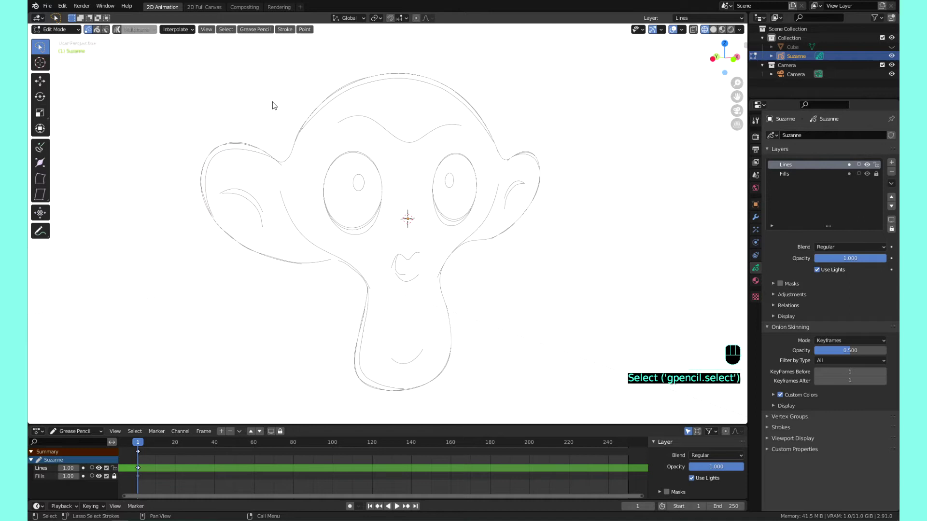
{"action": "mouse_move", "coordinate": [351, 145]}
{"action": "left_mouse_down"}
{"action": "mouse_move", "coordinate": [312, 183]}
{"action": "mouse_move", "coordinate": [317, 217]}
{"action": "mouse_move", "coordinate": [340, 240]}
{"action": "mouse_move", "coordinate": [380, 242]}
{"action": "mouse_move", "coordinate": [399, 209]}
{"action": "mouse_move", "coordinate": [397, 173]}
{"action": "mouse_move", "coordinate": [376, 151]}
{"action": "left_mouse_up"}
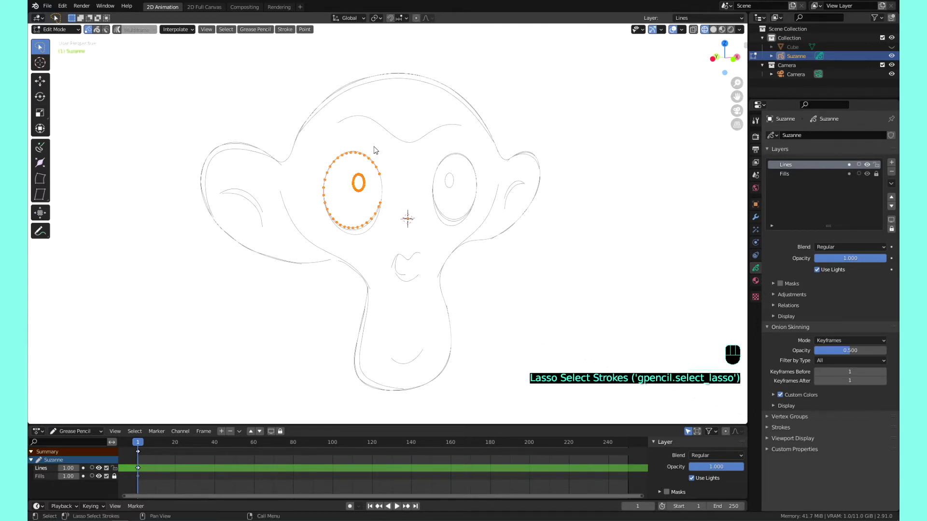
{"action": "mouse_move", "coordinate": [436, 155]}
{"action": "left_mouse_down"}
{"action": "mouse_move", "coordinate": [428, 212]}
{"action": "mouse_move", "coordinate": [440, 230]}
{"action": "mouse_move", "coordinate": [479, 214]}
{"action": "mouse_move", "coordinate": [471, 149]}
{"action": "left_mouse_up"}
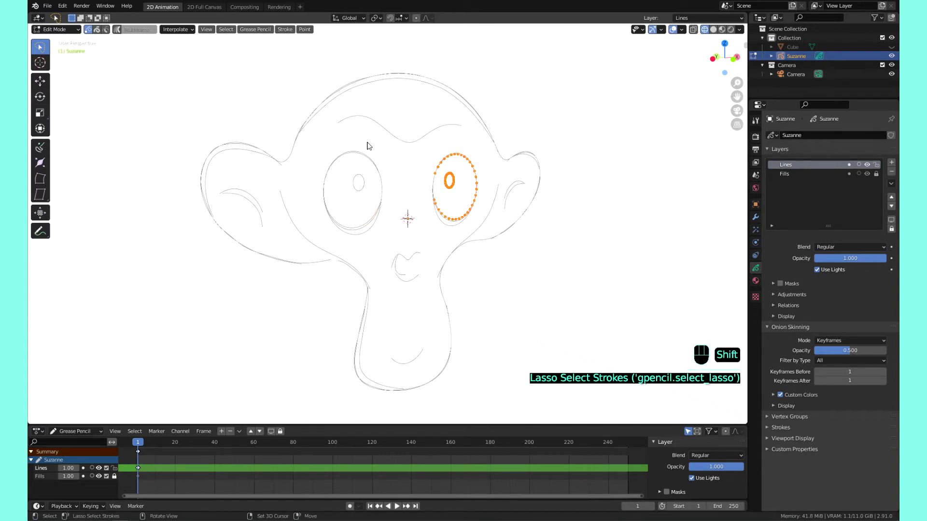
{"action": "mouse_move", "coordinate": [362, 141]}
{"action": "left_mouse_down", "text": "shift"}
{"action": "mouse_move", "coordinate": [318, 164]}
{"action": "mouse_move", "coordinate": [311, 186]}
{"action": "mouse_move", "coordinate": [332, 231]}
{"action": "mouse_move", "coordinate": [367, 243]}
{"action": "mouse_move", "coordinate": [386, 226]}
{"action": "mouse_move", "coordinate": [399, 175]}
{"action": "mouse_move", "coordinate": [431, 151]}
{"action": "left_mouse_up", "text": "shift"}
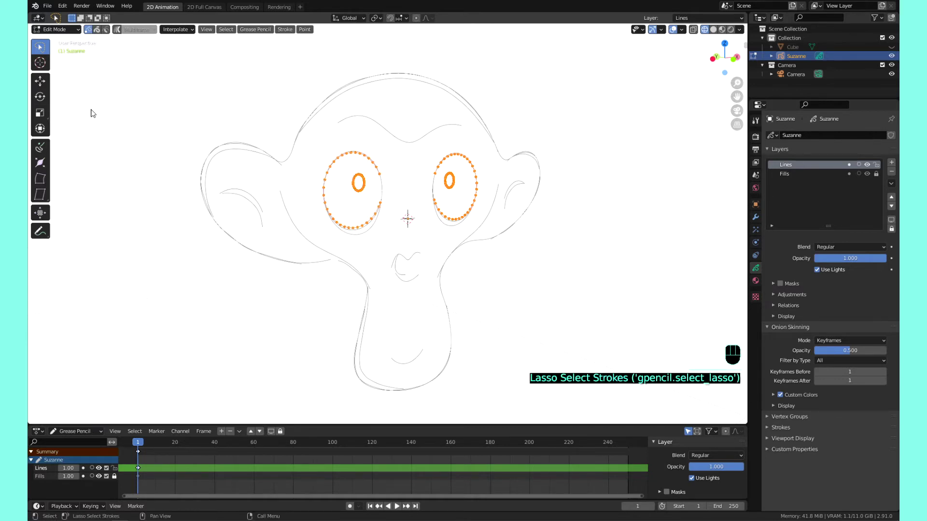
- Switch the active selection tool to Select Circle
{"action": "mouse_move", "coordinate": [39, 50]}
{"action": "left_mouse_down"}
{"action": "mouse_move", "coordinate": [60, 57]}
{"action": "mouse_move", "coordinate": [91, 91]}
{"action": "left_mouse_up"}
{"action": "scroll", "coordinate": [311, 190], "scroll_direction": "down", "scroll_amount": 2}
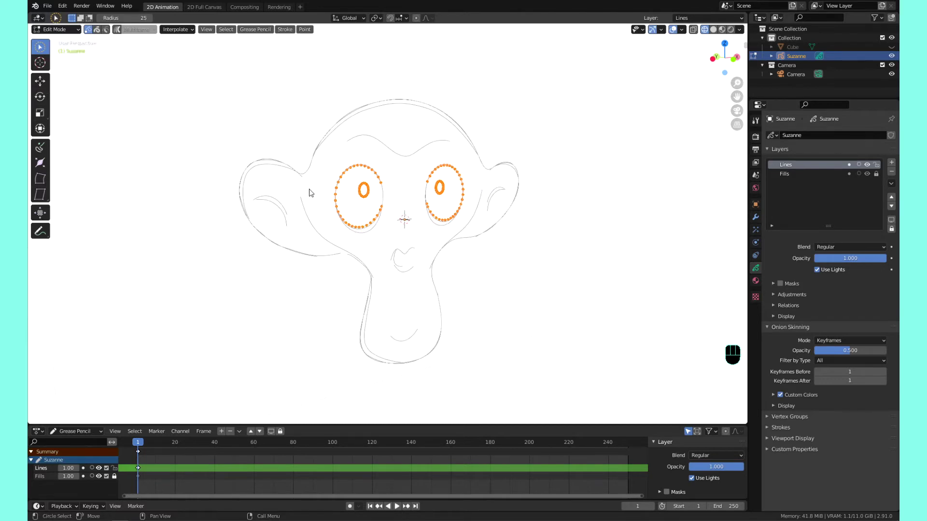
{"action": "scroll", "coordinate": [313, 191], "scroll_direction": "up", "scroll_amount": 2}
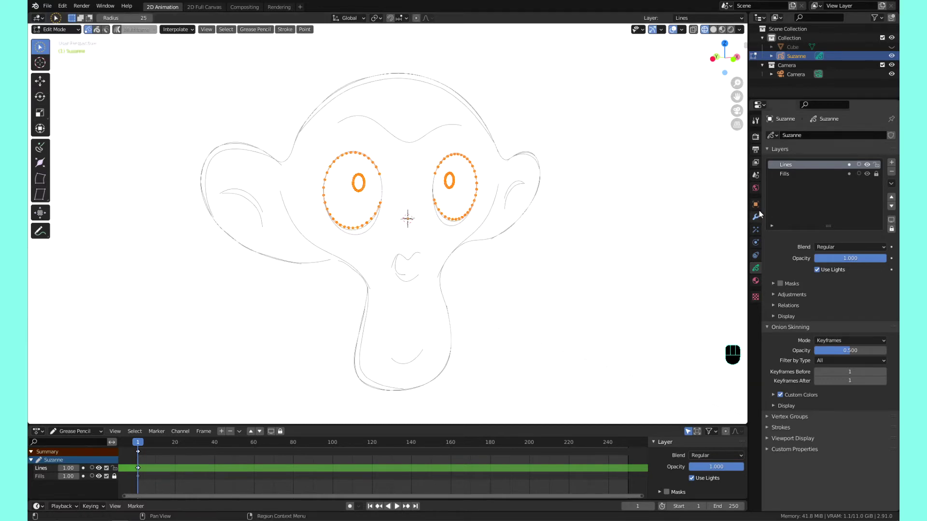
- Darken the World background color to near black
{"action": "left_click", "coordinate": [755, 189]}
{"action": "left_click", "coordinate": [863, 195]}
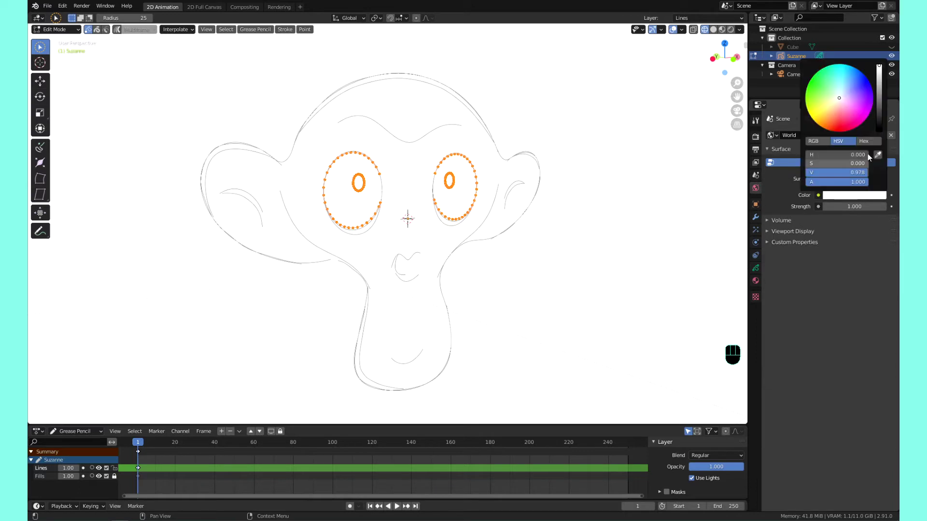
{"action": "left_click_drag", "start_coordinate": [881, 108], "coordinate": [879, 131]}
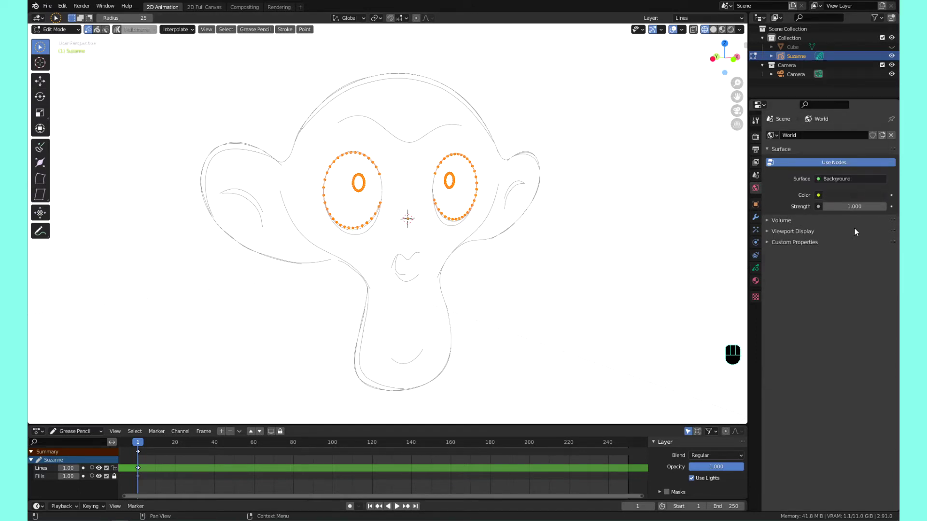
- Switch the viewport to rendered shading and set the World background strength to 0.600
{"action": "left_click_drag", "start_coordinate": [855, 206], "coordinate": [869, 206]}
{"action": "left_click", "coordinate": [713, 29]}
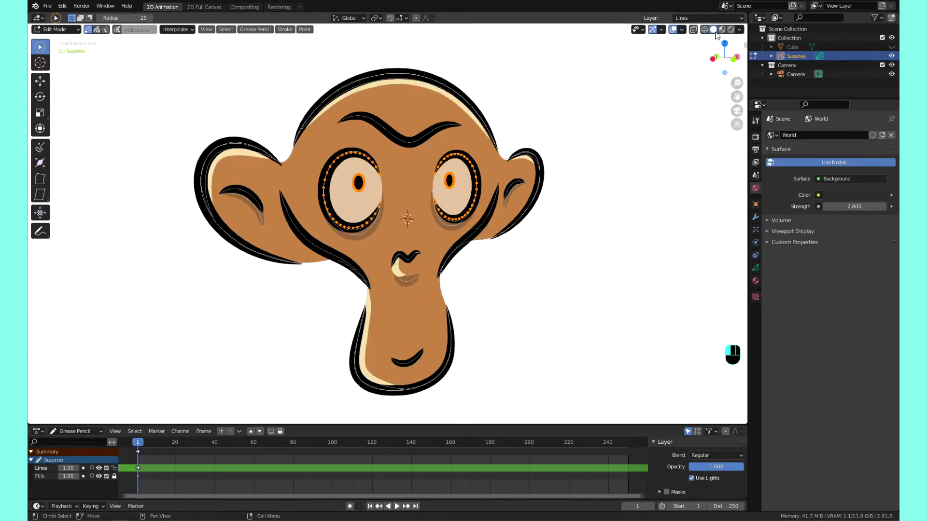
{"action": "left_click", "coordinate": [730, 29]}
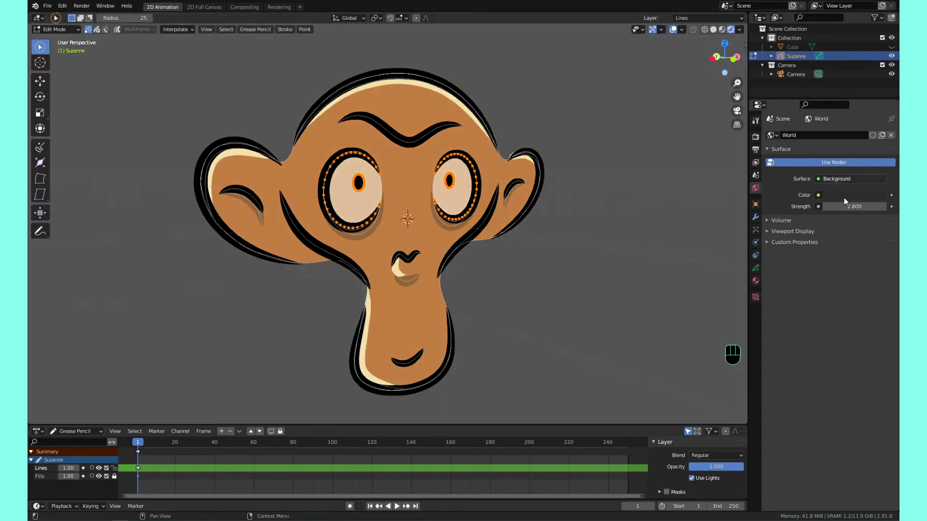
{"action": "left_click_drag", "start_coordinate": [854, 207], "coordinate": [826, 206]}
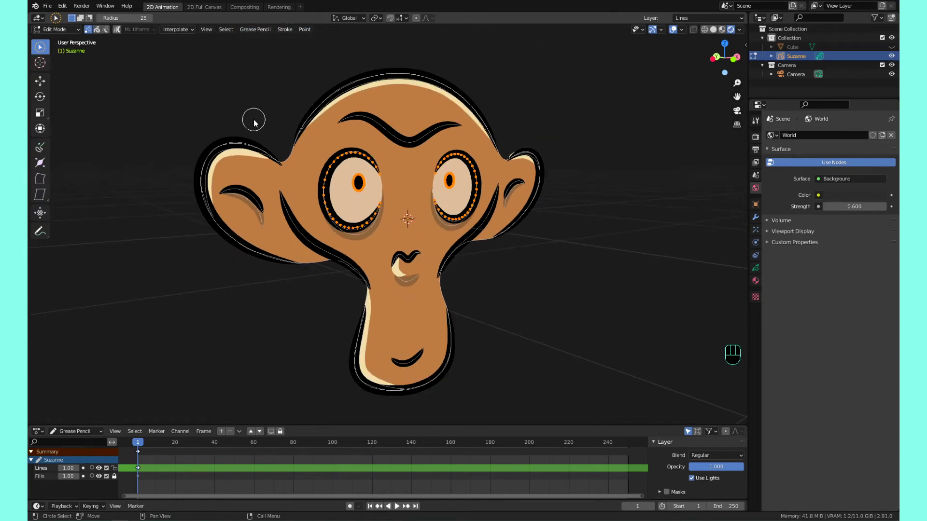
- Circle-select the cheek line beside the larger eye and add the outline of the top of the head to the selection
{"action": "scroll", "coordinate": [253, 123], "scroll_direction": "up", "scroll_amount": 1}
{"action": "left_click", "coordinate": [314, 99]}
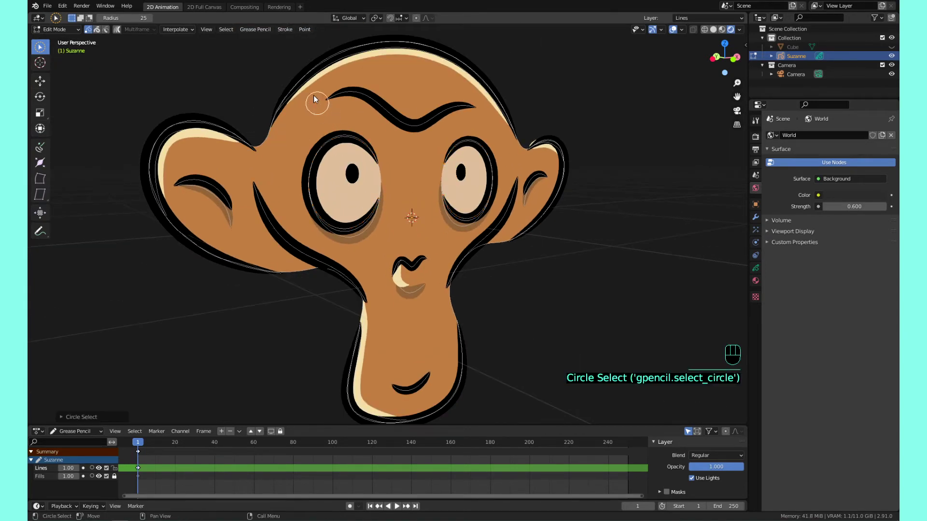
{"action": "mouse_move", "coordinate": [314, 99]}
{"action": "left_mouse_down"}
{"action": "mouse_move", "coordinate": [352, 52]}
{"action": "mouse_move", "coordinate": [404, 47]}
{"action": "mouse_move", "coordinate": [470, 74]}
{"action": "mouse_move", "coordinate": [526, 140]}
{"action": "mouse_move", "coordinate": [565, 162]}
{"action": "mouse_move", "coordinate": [562, 200]}
{"action": "mouse_move", "coordinate": [543, 229]}
{"action": "mouse_move", "coordinate": [493, 254]}
{"action": "left_mouse_up"}
{"action": "mouse_move", "coordinate": [357, 300]}
{"action": "left_mouse_down"}
{"action": "mouse_move", "coordinate": [347, 277]}
{"action": "mouse_move", "coordinate": [289, 245]}
{"action": "mouse_move", "coordinate": [268, 191]}
{"action": "left_mouse_up"}
{"action": "mouse_move", "coordinate": [274, 149]}
{"action": "left_mouse_down", "text": "shift"}
{"action": "mouse_move", "coordinate": [269, 108]}
{"action": "mouse_move", "coordinate": [323, 62]}
{"action": "mouse_move", "coordinate": [408, 46]}
{"action": "mouse_move", "coordinate": [451, 60]}
{"action": "mouse_move", "coordinate": [497, 99]}
{"action": "mouse_move", "coordinate": [520, 136]}
{"action": "left_mouse_up", "text": "shift"}
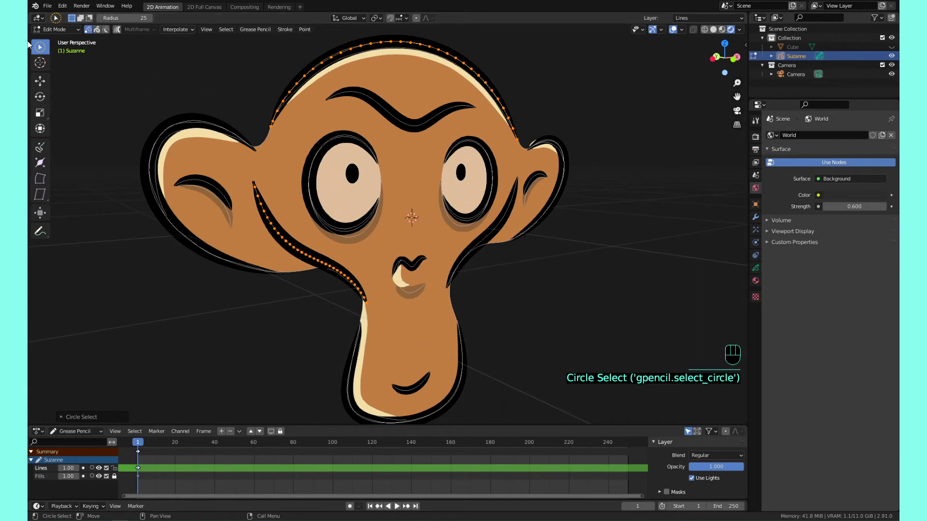
- Switch the active selection tool to Tweak
{"action": "left_click", "coordinate": [41, 48]}
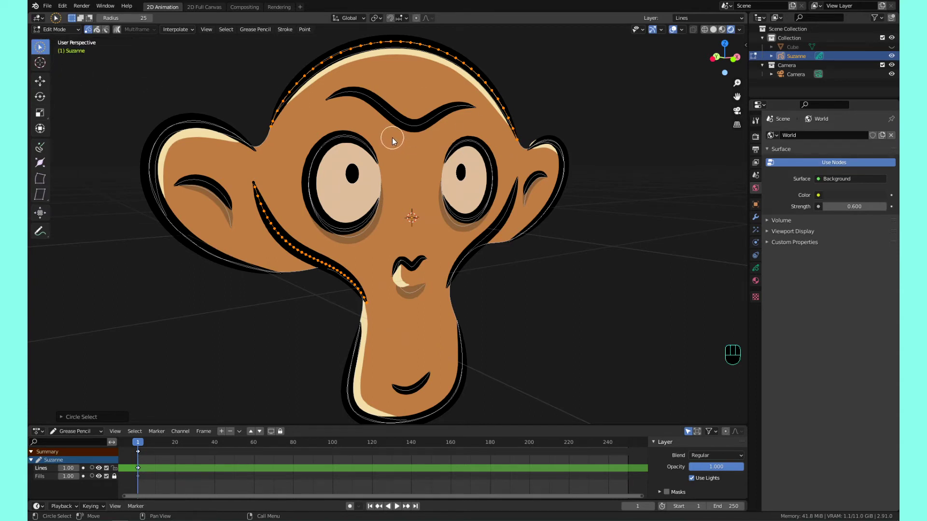
{"action": "key", "text": "shift+space"}
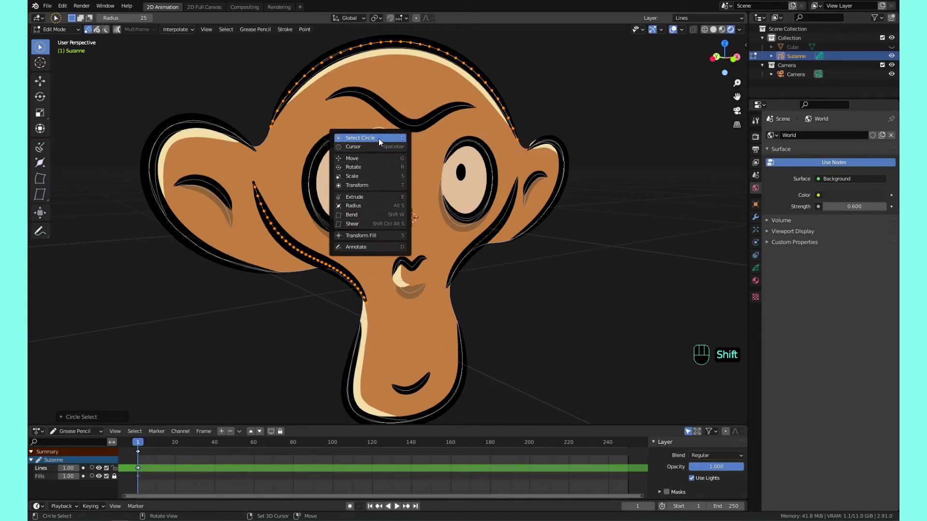
{"action": "mouse_move", "coordinate": [379, 138]}
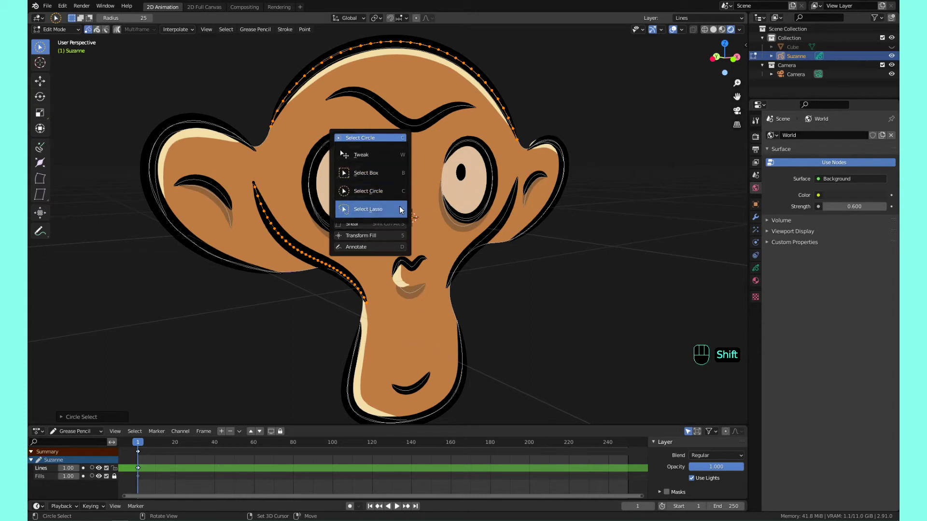
{"action": "left_click", "coordinate": [384, 160]}
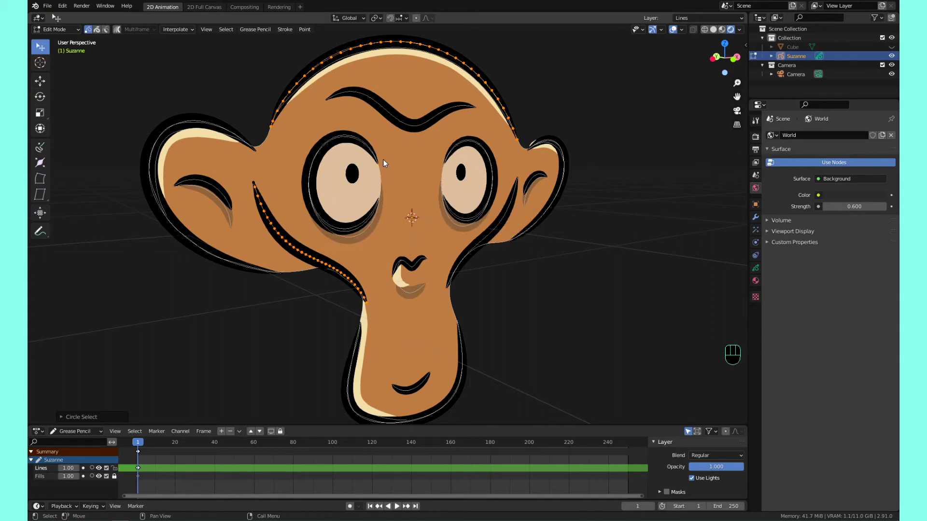
- Select a single point on the upper-left part of the head outline, without applying any box selection
{"action": "key", "text": "b"}
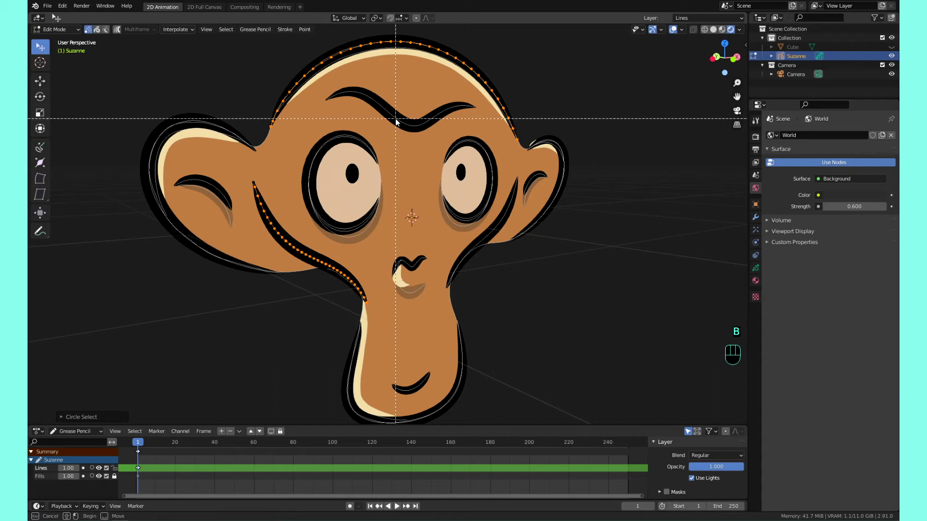
{"action": "key", "text": "b"}
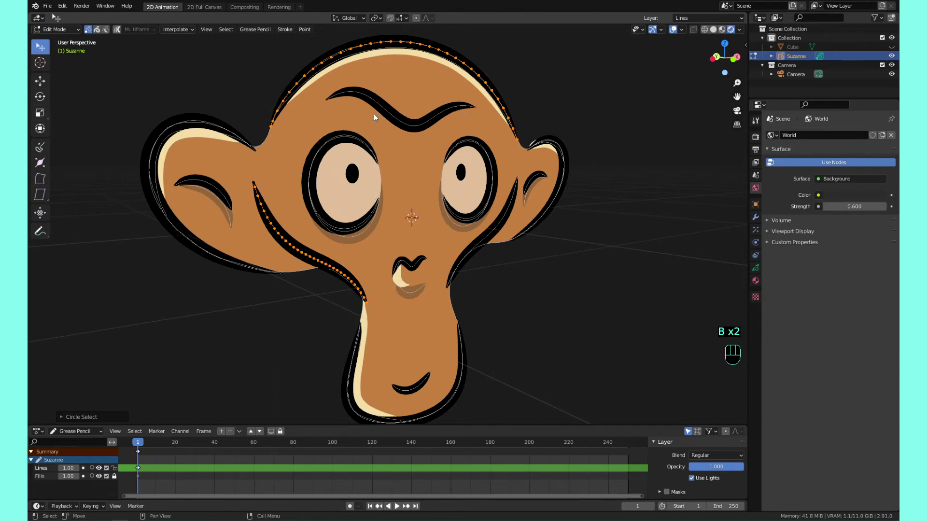
{"action": "right_click", "coordinate": [364, 117]}
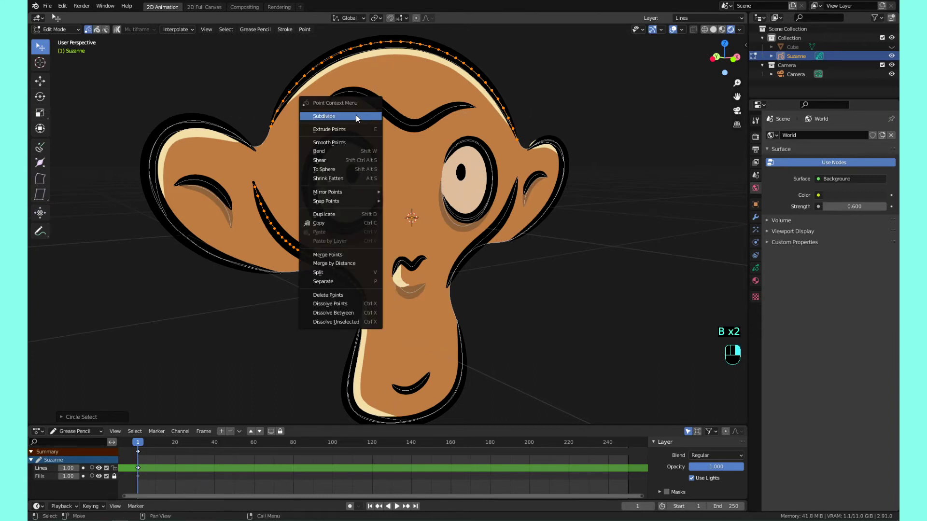
{"action": "left_click", "coordinate": [321, 74]}
- Change the active selection tool to Select Box and return it to Tweak
{"action": "key", "text": "shift+space"}
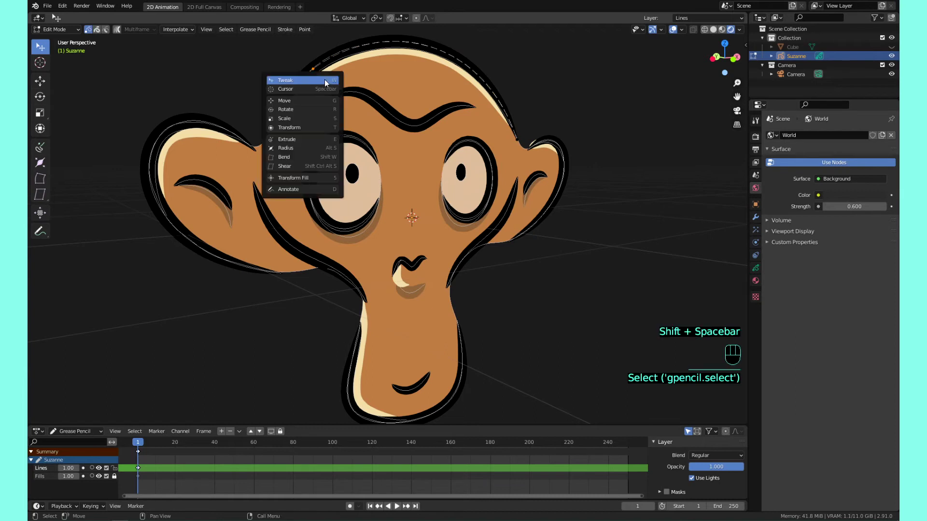
{"action": "left_click", "coordinate": [324, 79]}
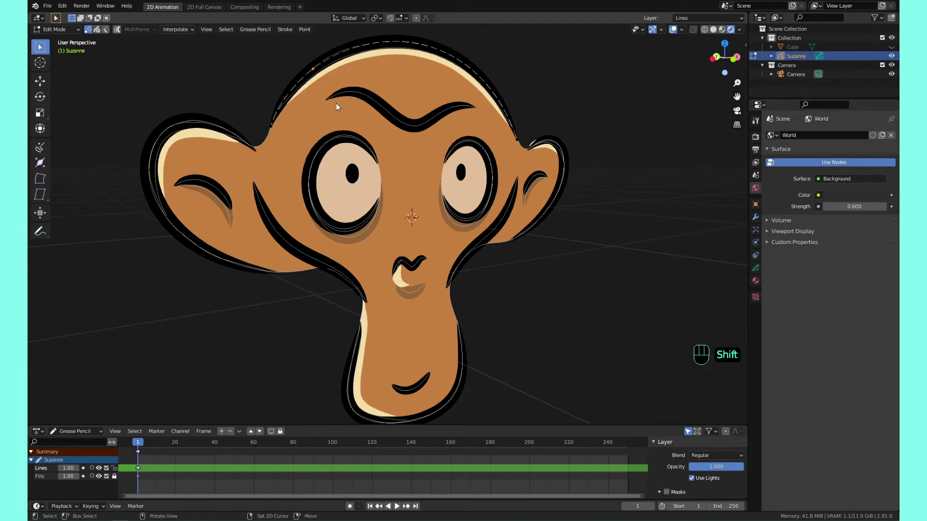
{"action": "key", "text": "shift+space"}
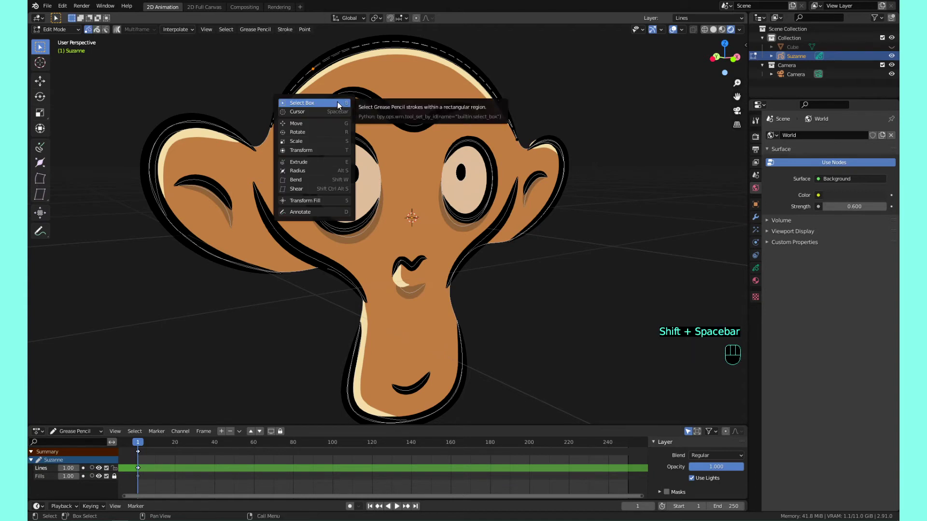
{"action": "left_click", "coordinate": [338, 105]}
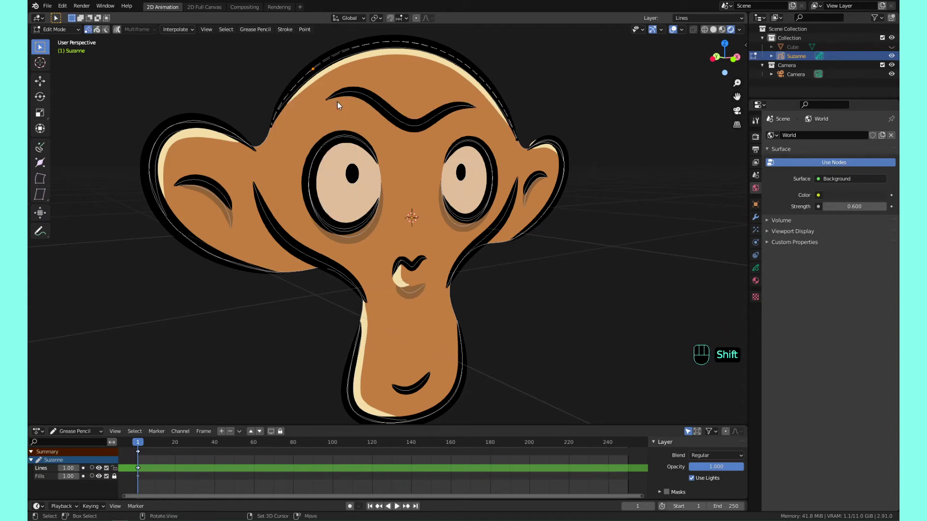
{"action": "key", "text": "shift+space"}
{"action": "left_click", "coordinate": [339, 103]}
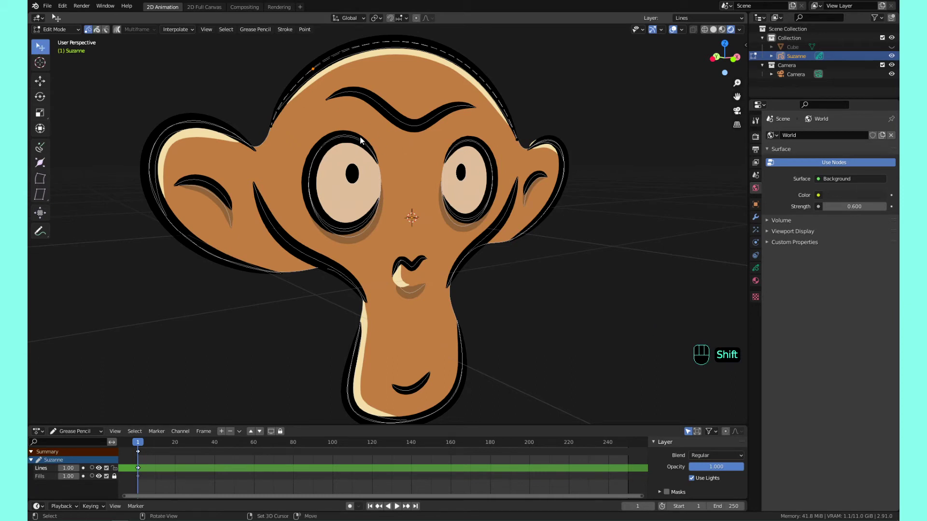
- Activate Select Circle and brush over the head and ear outlines, then replace that selection with the brow line
{"action": "key", "text": "shift+space"}
{"action": "mouse_move", "coordinate": [366, 137]}
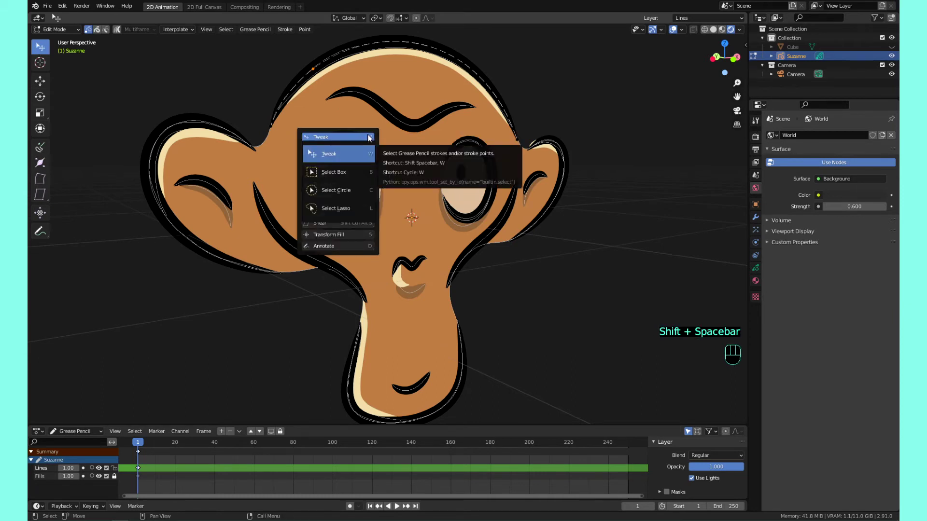
{"action": "key", "text": "shift+space"}
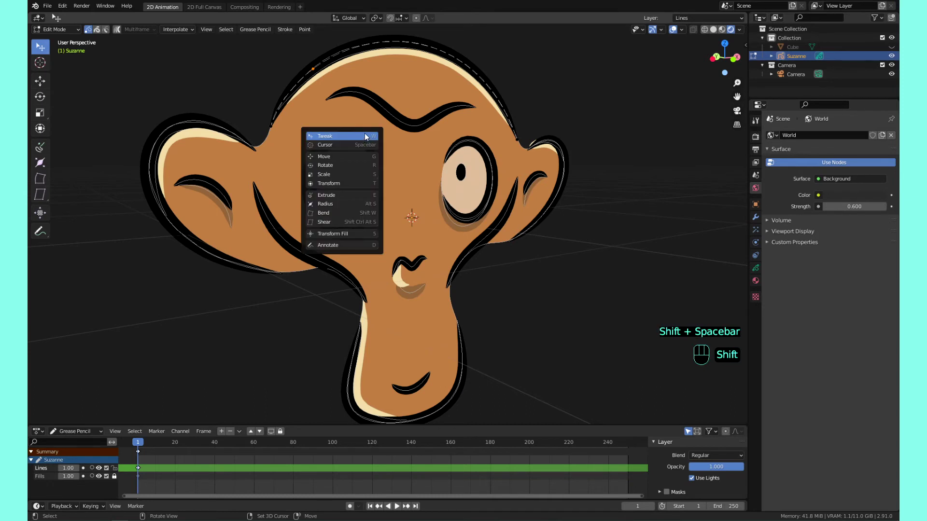
{"action": "left_click", "coordinate": [366, 137]}
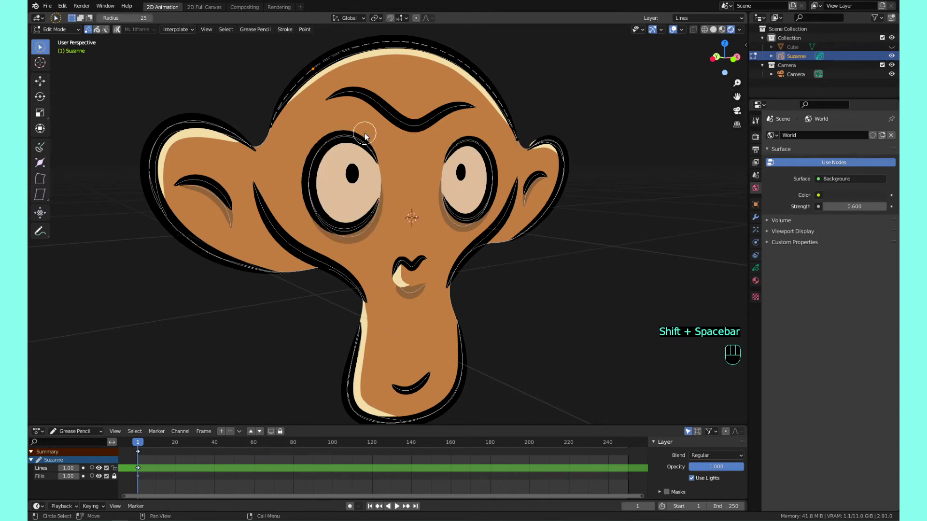
{"action": "mouse_move", "coordinate": [320, 57]}
{"action": "left_mouse_down"}
{"action": "mouse_move", "coordinate": [470, 63]}
{"action": "mouse_move", "coordinate": [509, 119]}
{"action": "mouse_move", "coordinate": [459, 72]}
{"action": "mouse_move", "coordinate": [405, 49]}
{"action": "mouse_move", "coordinate": [342, 54]}
{"action": "mouse_move", "coordinate": [266, 119]}
{"action": "mouse_move", "coordinate": [279, 98]}
{"action": "mouse_move", "coordinate": [420, 57]}
{"action": "mouse_move", "coordinate": [498, 89]}
{"action": "mouse_move", "coordinate": [527, 142]}
{"action": "mouse_move", "coordinate": [417, 59]}
{"action": "mouse_move", "coordinate": [333, 55]}
{"action": "mouse_move", "coordinate": [263, 125]}
{"action": "mouse_move", "coordinate": [169, 133]}
{"action": "mouse_move", "coordinate": [144, 154]}
{"action": "mouse_move", "coordinate": [196, 255]}
{"action": "mouse_move", "coordinate": [234, 268]}
{"action": "left_mouse_up"}
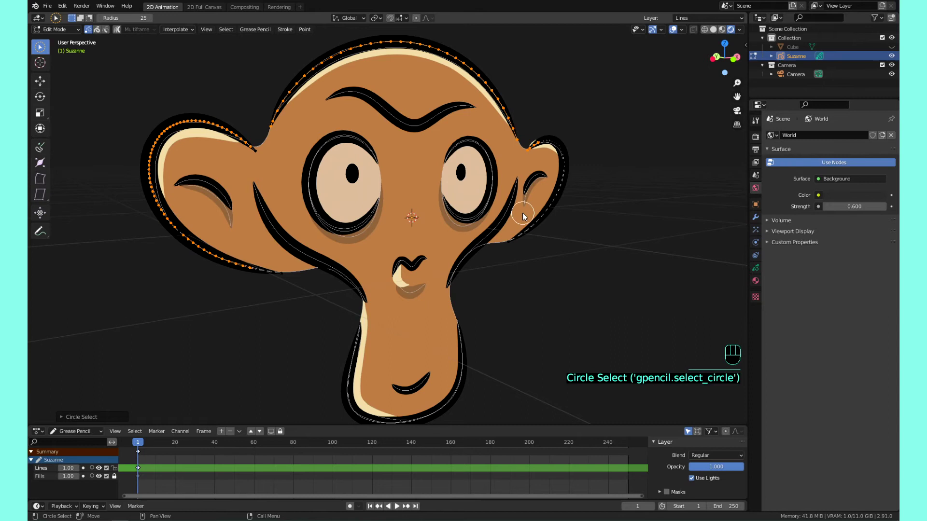
{"action": "mouse_move", "coordinate": [423, 142]}
{"action": "left_mouse_down"}
{"action": "mouse_move", "coordinate": [347, 95]}
{"action": "mouse_move", "coordinate": [410, 118]}
{"action": "mouse_move", "coordinate": [453, 117]}
{"action": "mouse_move", "coordinate": [374, 138]}
{"action": "left_mouse_up"}
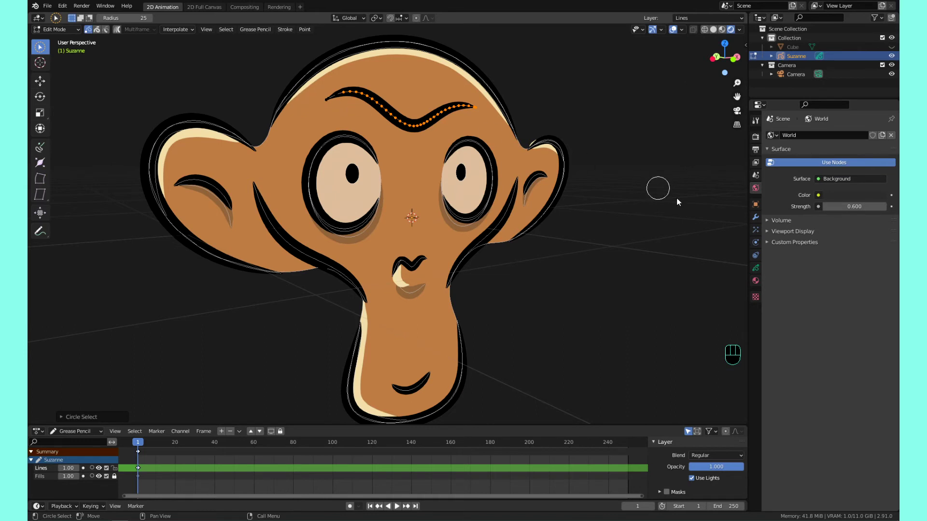
- Open the Grease Pencil data properties of Suzanne, collapse Onion Skinning and expand Vertex Groups
{"action": "left_click", "coordinate": [755, 268]}
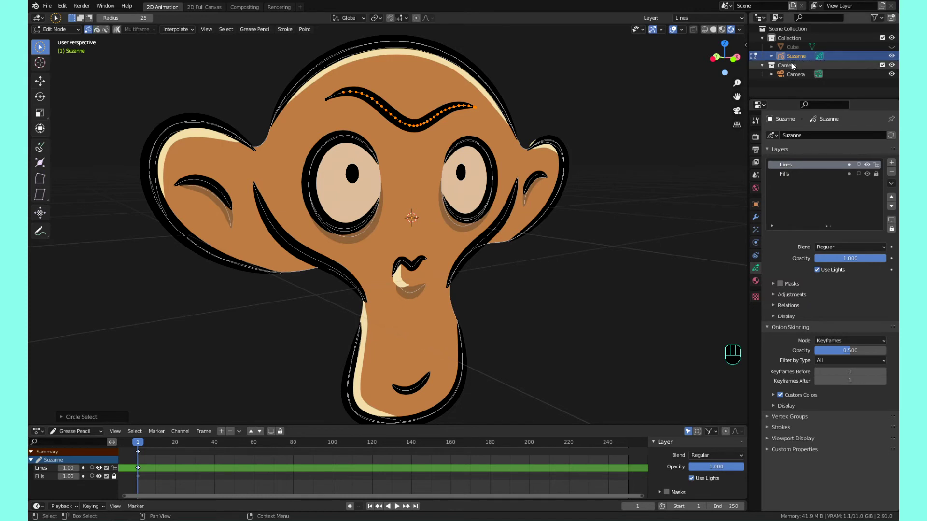
{"action": "left_click", "coordinate": [792, 326]}
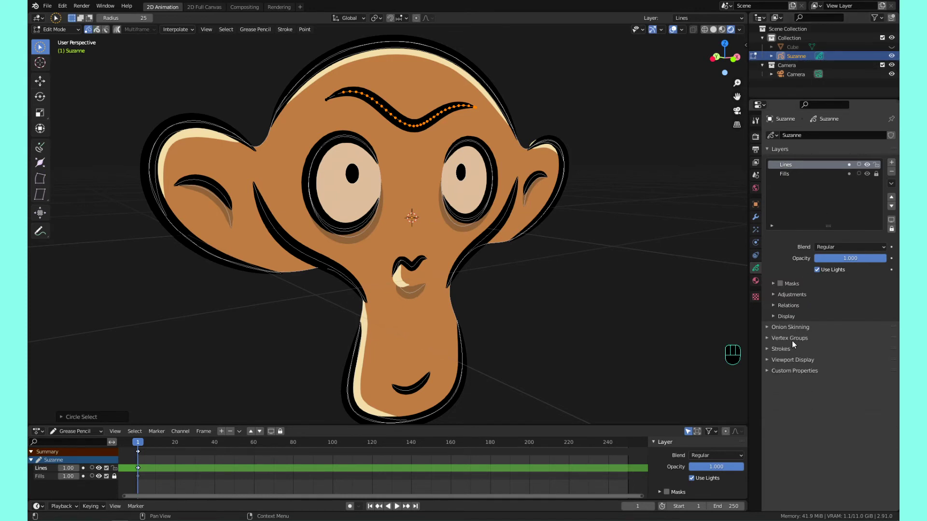
{"action": "left_click", "coordinate": [795, 338]}
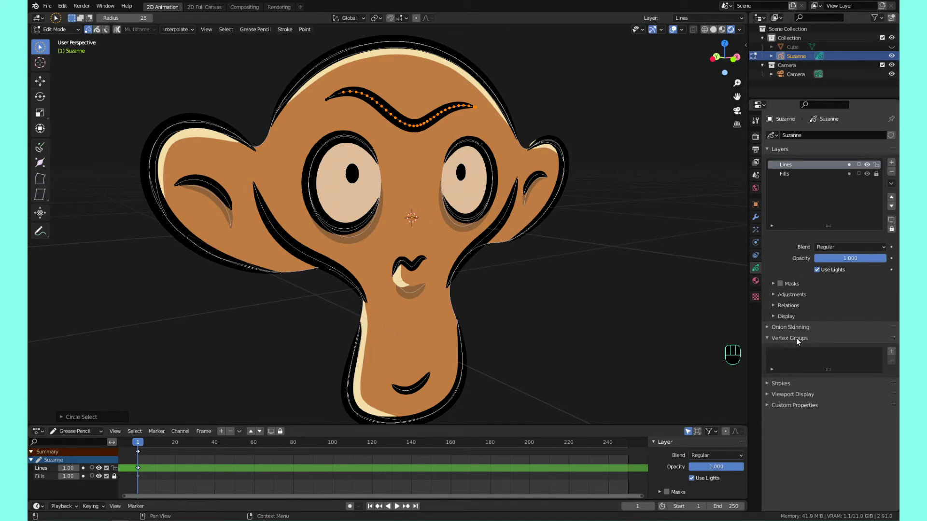
- Switch the viewport to wireframe shading and circle-select the outline points of the larger eye
{"action": "left_click", "coordinate": [705, 30]}
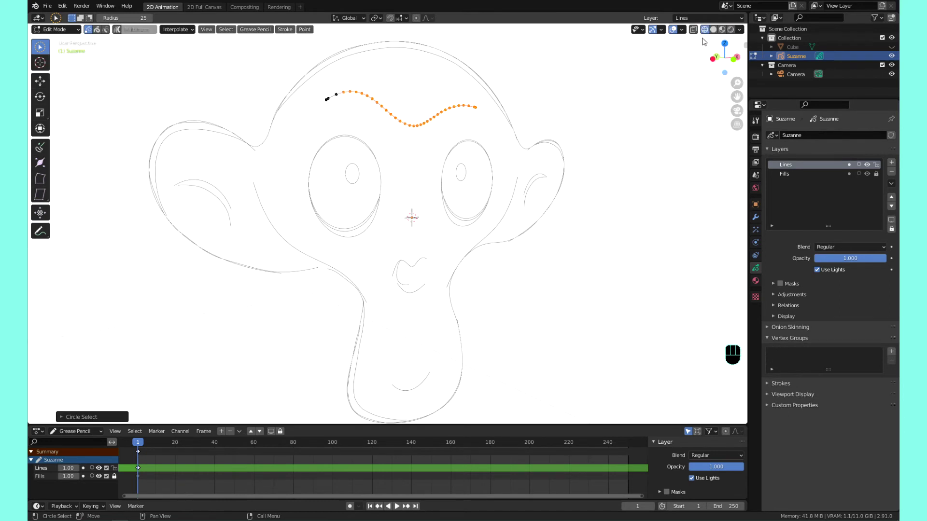
{"action": "left_click", "coordinate": [342, 142]}
{"action": "key", "text": "c"}
{"action": "mouse_move", "coordinate": [380, 165]}
{"action": "left_mouse_down"}
{"action": "mouse_move", "coordinate": [325, 156]}
{"action": "mouse_move", "coordinate": [321, 215]}
{"action": "mouse_move", "coordinate": [374, 206]}
{"action": "mouse_move", "coordinate": [379, 174]}
{"action": "left_mouse_up"}
{"action": "key", "text": "Escape"}
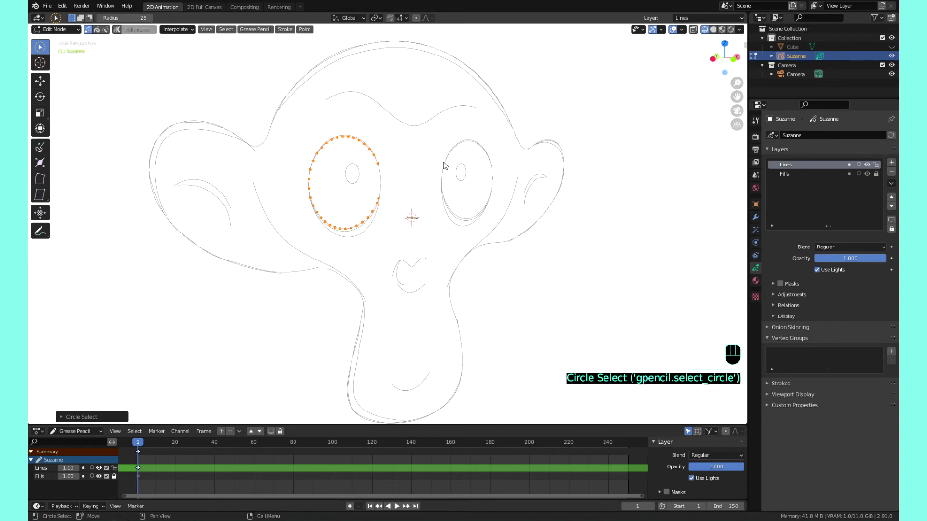
- Add the outline points of the smaller eye to the selection with Select Circle
{"action": "left_click_drag", "start_coordinate": [445, 165], "coordinate": [481, 134]}
{"action": "mouse_move", "coordinate": [381, 170]}
{"action": "left_mouse_down", "text": "shift"}
{"action": "mouse_move", "coordinate": [338, 139]}
{"action": "mouse_move", "coordinate": [318, 156]}
{"action": "mouse_move", "coordinate": [314, 216]}
{"action": "mouse_move", "coordinate": [348, 233]}
{"action": "mouse_move", "coordinate": [376, 215]}
{"action": "left_mouse_up", "text": "shift"}
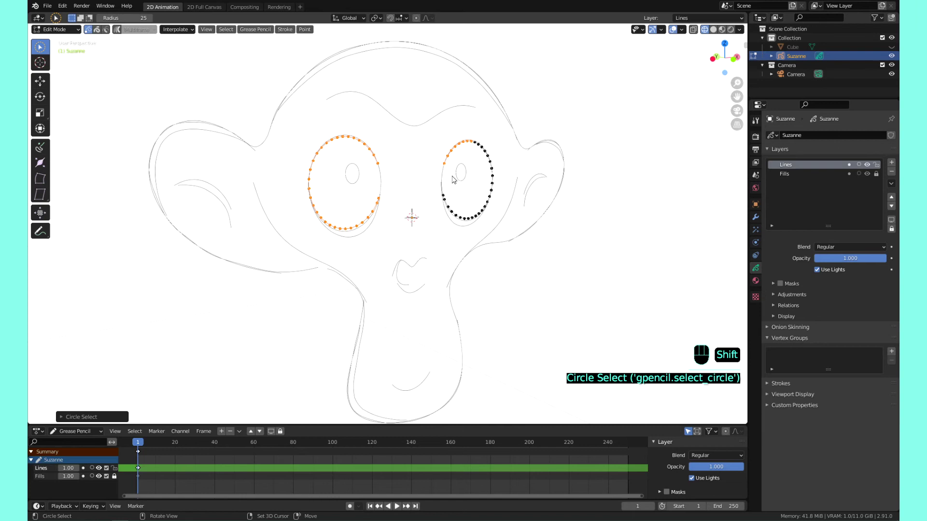
{"action": "mouse_move", "coordinate": [454, 180]}
{"action": "left_mouse_down", "text": "shift"}
{"action": "mouse_move", "coordinate": [454, 212]}
{"action": "mouse_move", "coordinate": [473, 214]}
{"action": "mouse_move", "coordinate": [488, 190]}
{"action": "mouse_move", "coordinate": [476, 145]}
{"action": "left_mouse_up", "text": "shift"}
- Add a vertex group named Eyes and assign the selected eye outline points to it
{"action": "left_click", "coordinate": [891, 351]}
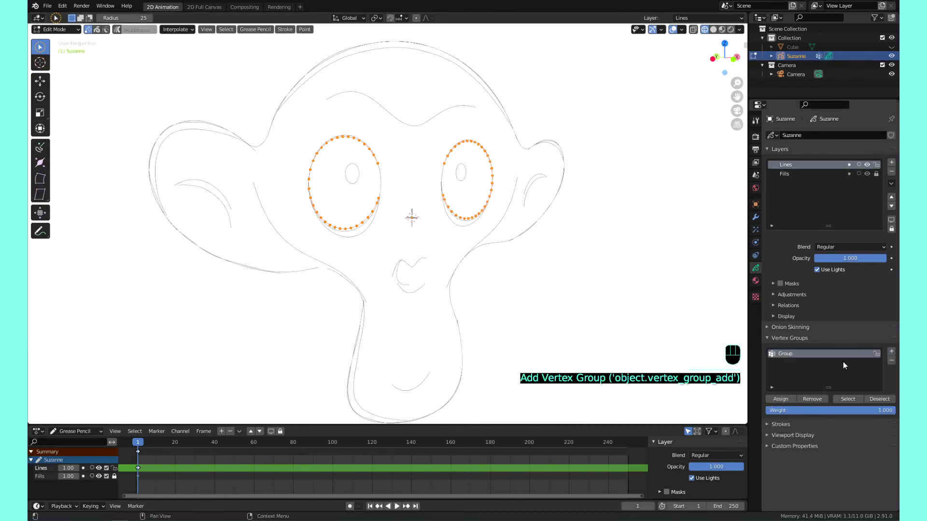
{"action": "double_click", "coordinate": [788, 353]}
{"action": "type", "text": "Eyes"}
{"action": "key", "text": "Return"}
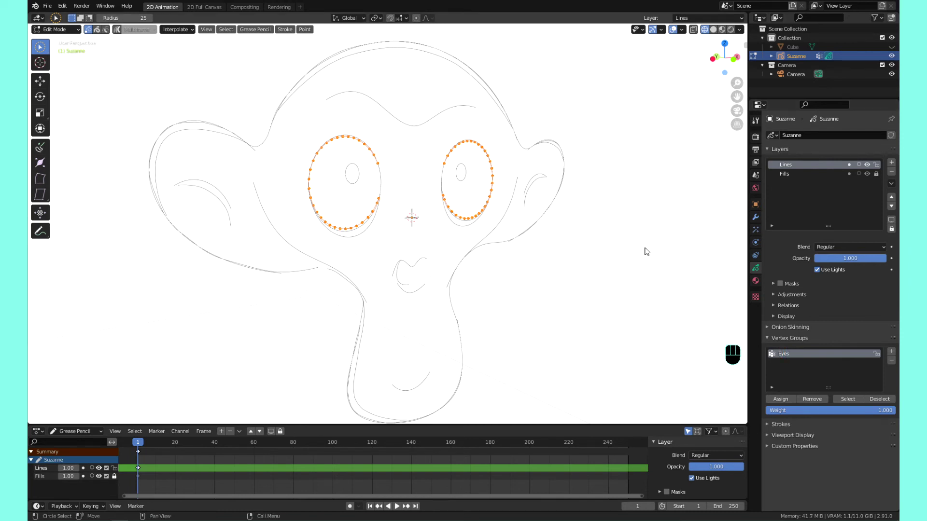
{"action": "left_click", "coordinate": [782, 401]}
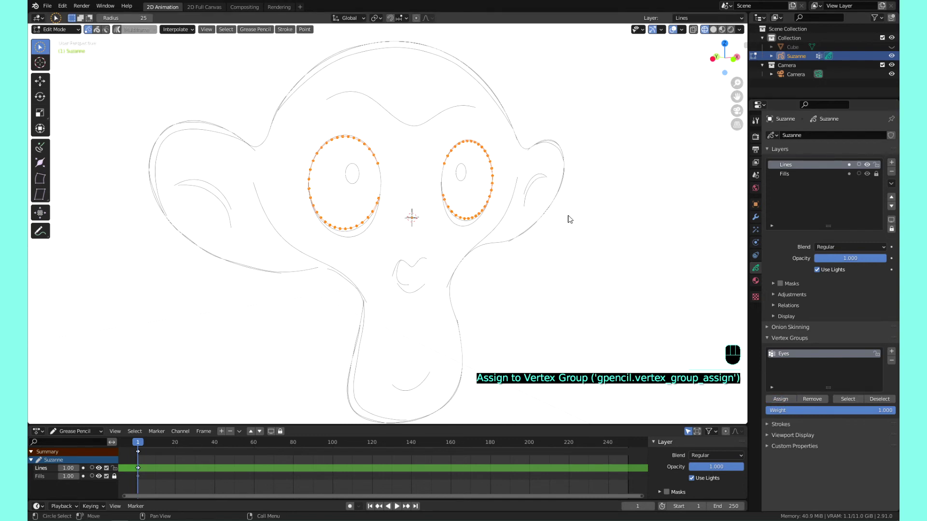
- Circle-select points on the brow line, then instead select the points where the head outline meets the smaller ear
{"action": "left_click", "coordinate": [415, 83]}
{"action": "left_click", "coordinate": [416, 124]}
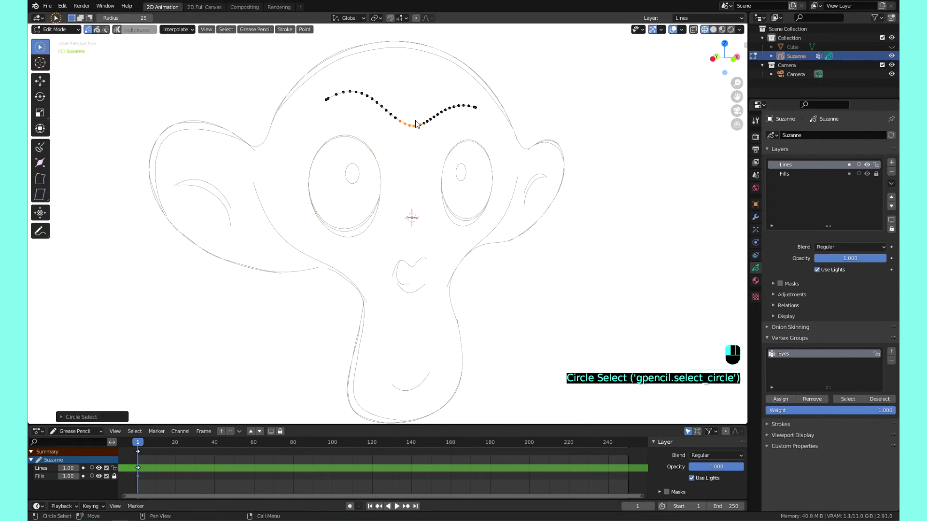
{"action": "left_click_drag", "start_coordinate": [458, 108], "coordinate": [485, 105]}
{"action": "left_click", "coordinate": [528, 142]}
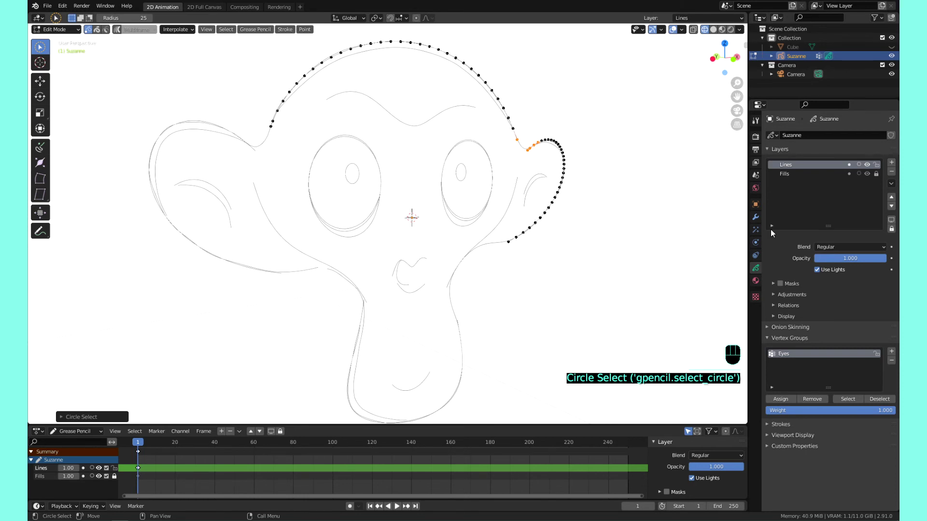
- Select the points of the Eyes vertex group, clear the whole selection, and select the Eyes group's points again
{"action": "left_click", "coordinate": [847, 399]}
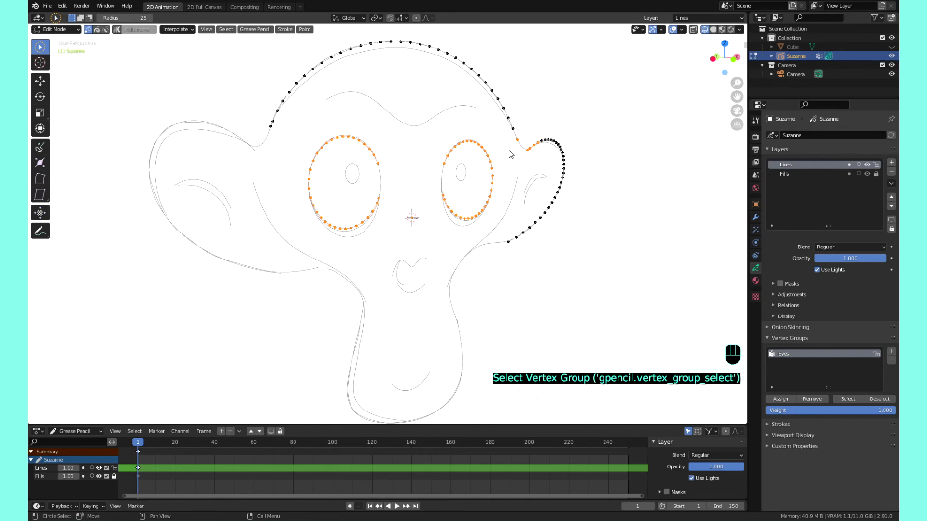
{"action": "key", "text": "a"}
{"action": "key", "text": "alt+a"}
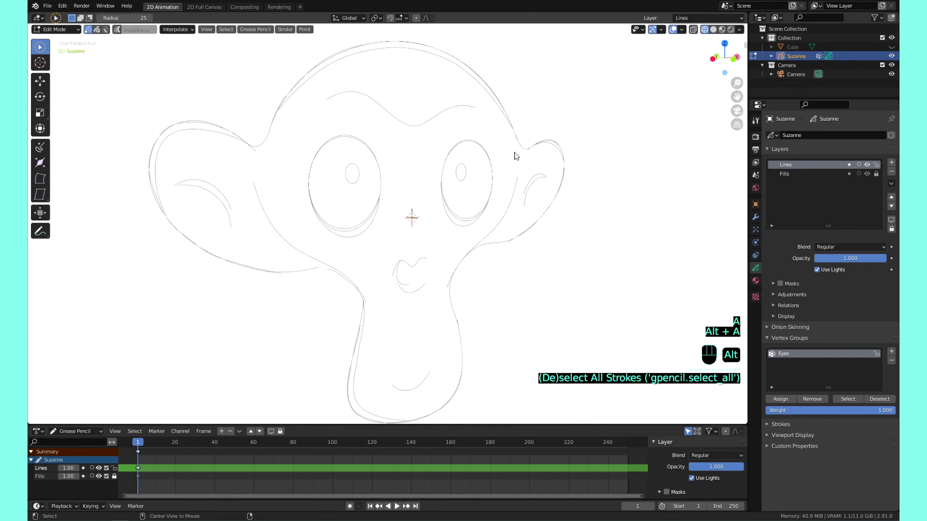
{"action": "left_click", "coordinate": [847, 399]}
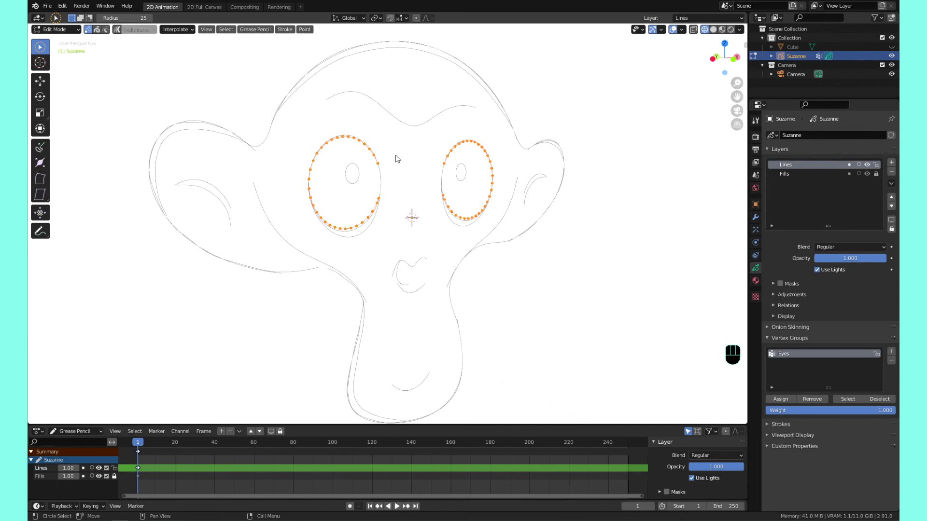
- Circle-select points on the larger eye outline, extend them to the whole stroke with Select Linked, then circle-select points on the smaller eye
{"action": "left_click", "coordinate": [376, 155]}
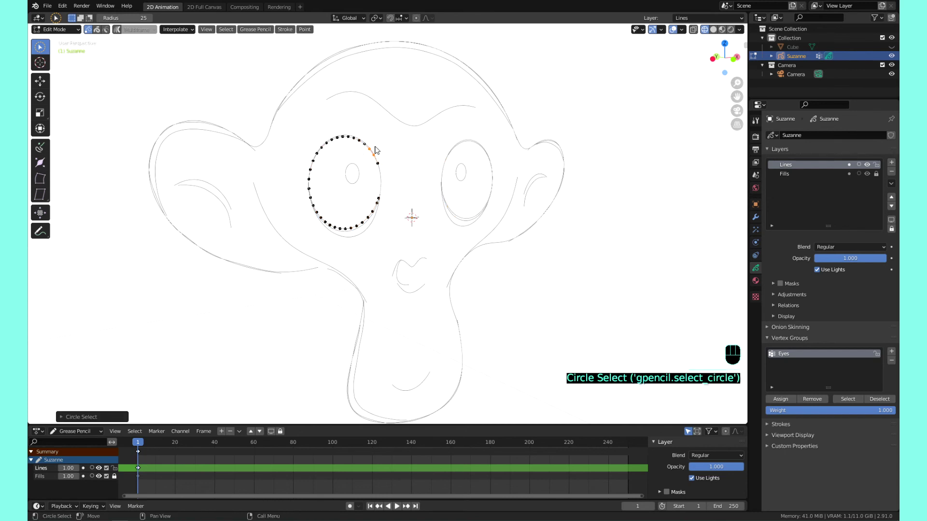
{"action": "key", "text": "l"}
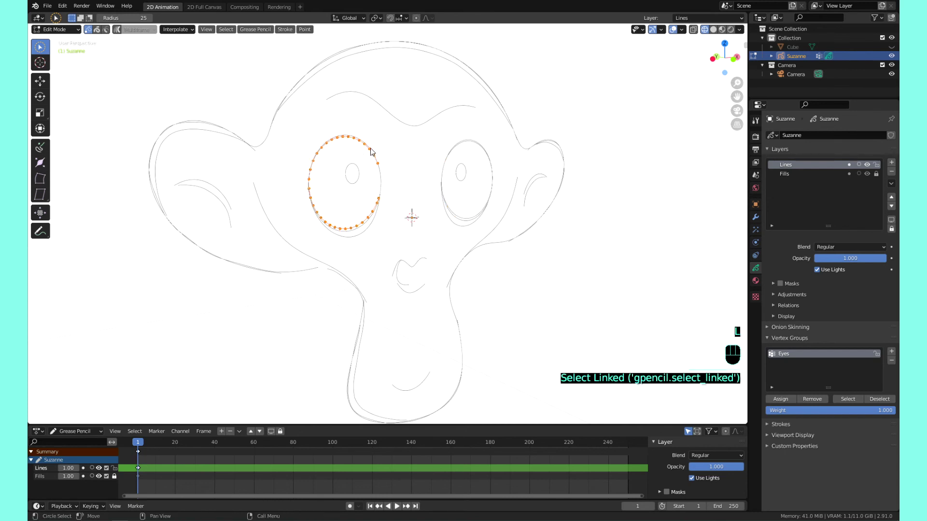
{"action": "key", "text": "l"}
{"action": "left_click", "coordinate": [454, 150]}
- Switch to the Tweak tool, select one point on the brow line and extend it to the whole stroke with Select Linked
{"action": "left_click_drag", "start_coordinate": [45, 49], "coordinate": [64, 52]}
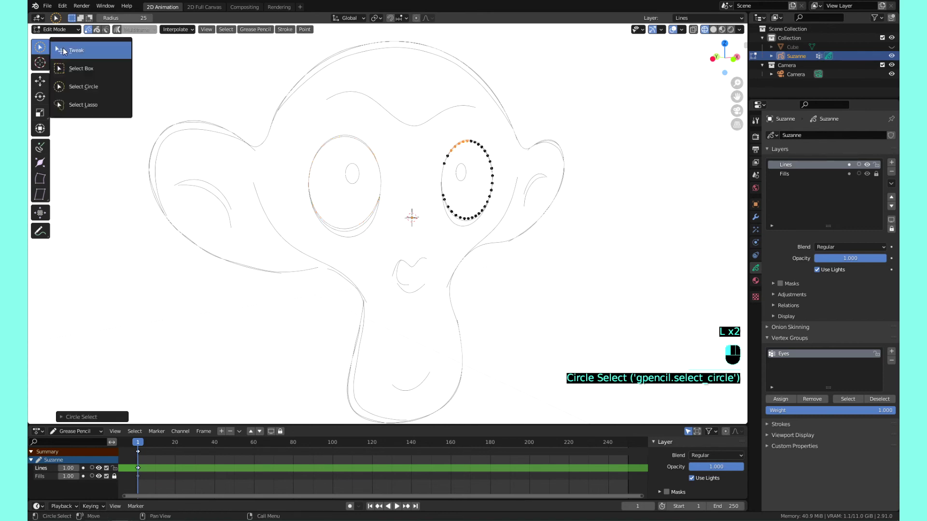
{"action": "left_click", "coordinate": [391, 113]}
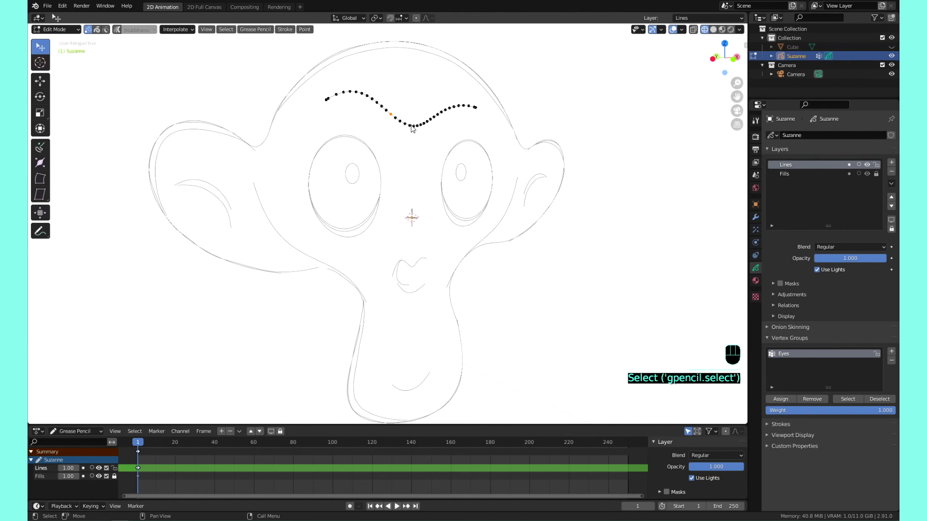
{"action": "key", "text": "l"}
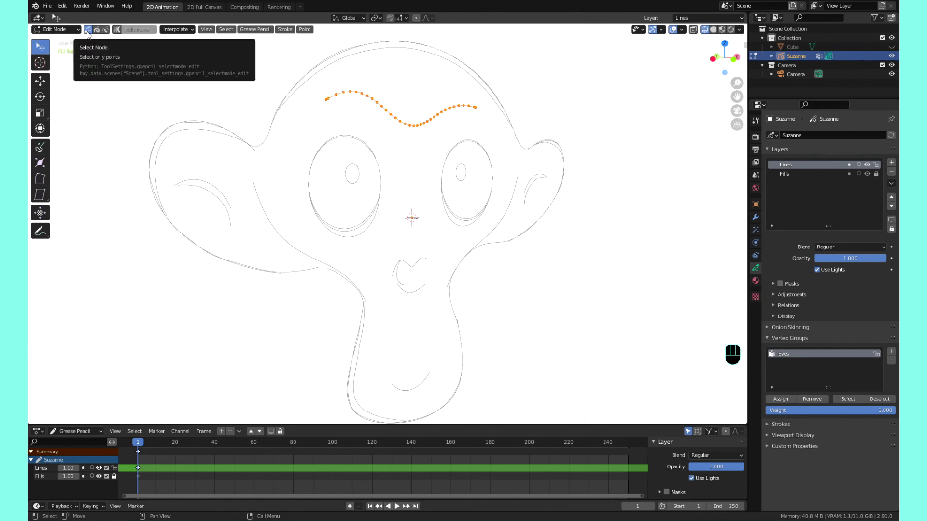
- Select a point on the larger eye, the smaller eye and the head outline in turn, extending each to its full stroke with Select Linked
{"action": "left_click", "coordinate": [375, 159]}
{"action": "key", "text": "l"}
{"action": "left_click", "coordinate": [478, 145]}
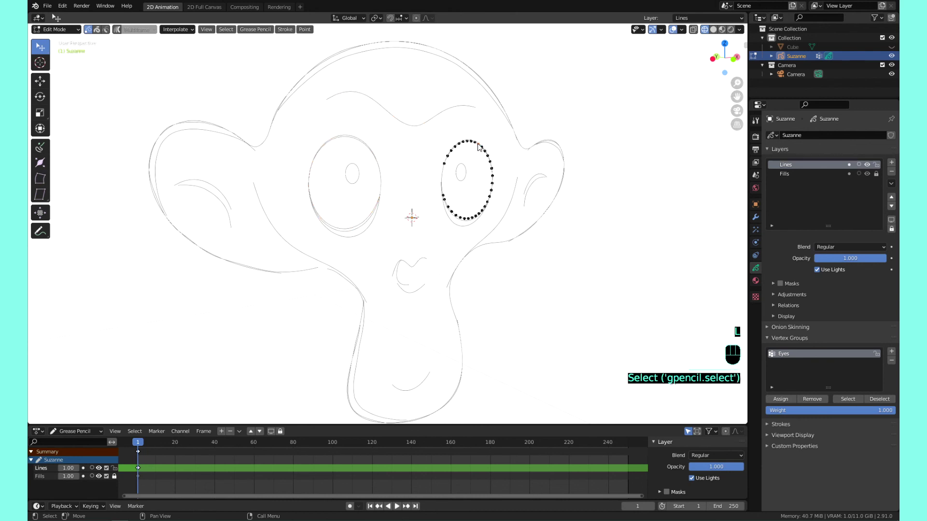
{"action": "key", "text": "l"}
{"action": "left_click", "coordinate": [512, 126]}
{"action": "key", "text": "l"}
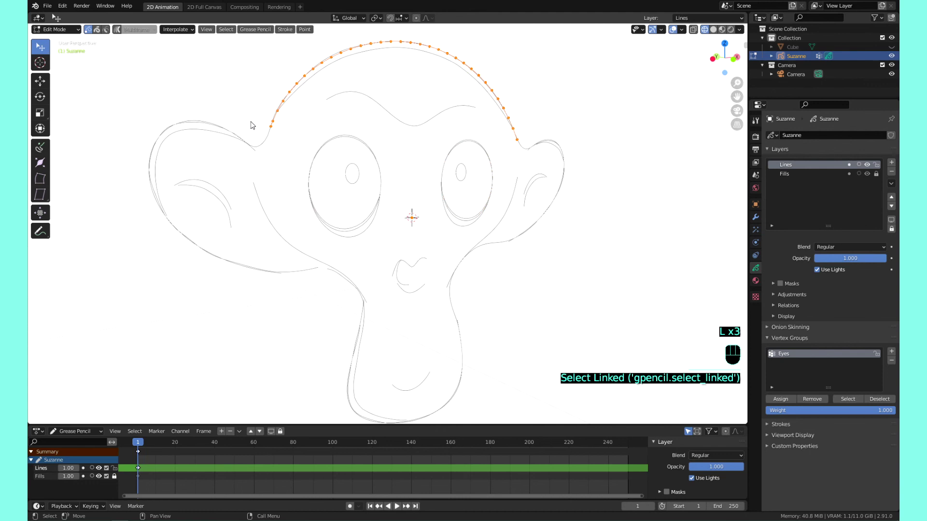
- Select the larger ear's outer stroke and then the larger eye's outline, each from a single point with Select Linked
{"action": "left_click", "coordinate": [221, 136]}
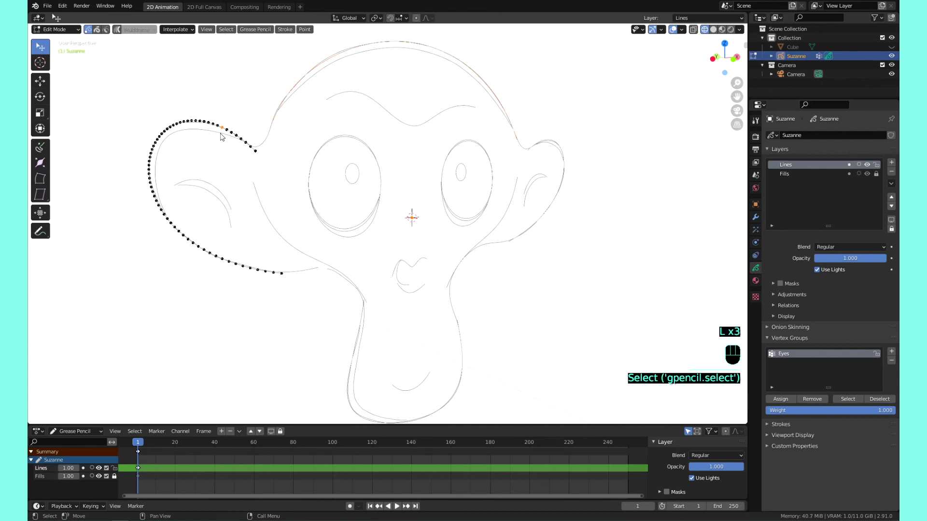
{"action": "key", "text": "l"}
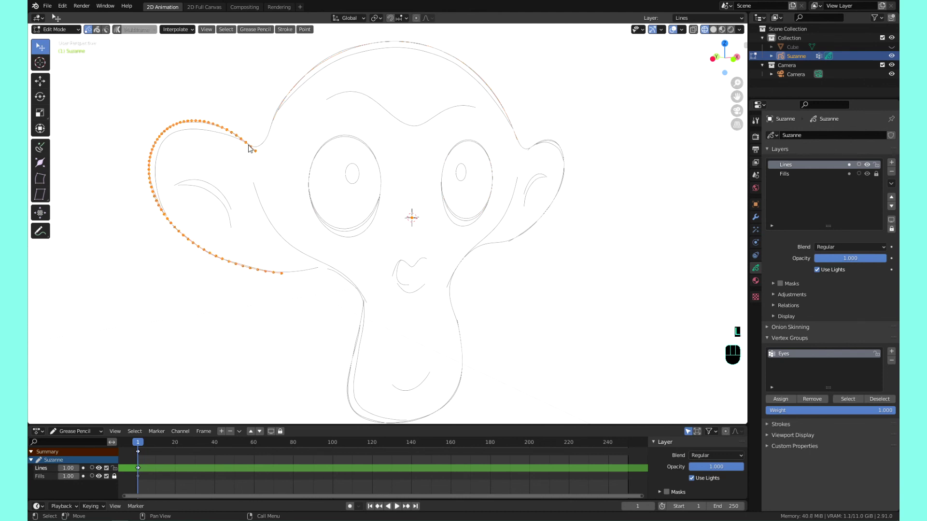
{"action": "left_click", "coordinate": [322, 148]}
{"action": "key", "text": "l"}
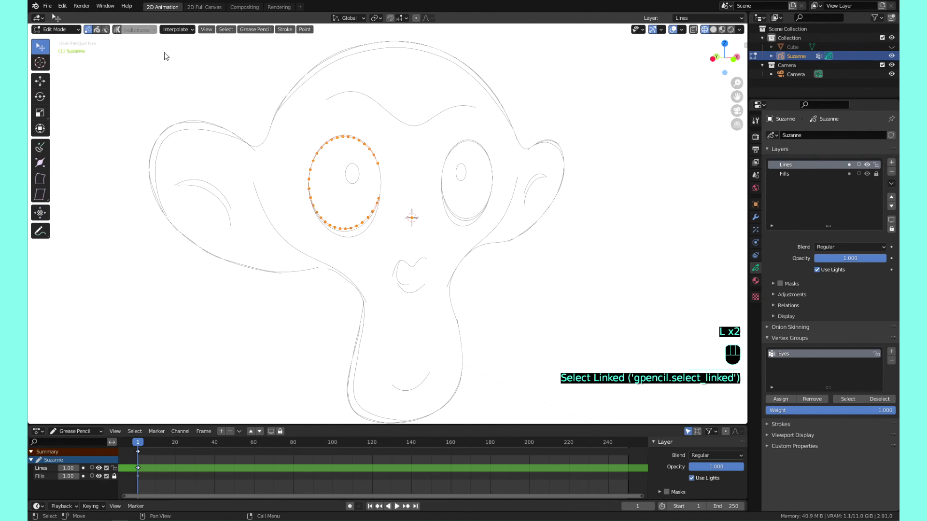
- Switch to stroke select mode, select the brow stroke and add the larger eye's pupil and the smaller eye's outline strokes
{"action": "left_click", "coordinate": [97, 33]}
{"action": "left_click", "coordinate": [357, 102]}
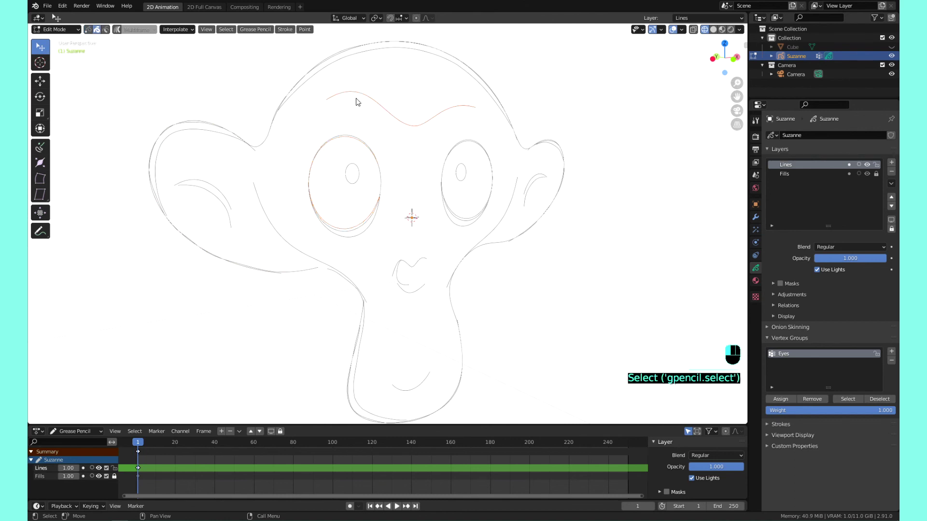
{"action": "left_click", "coordinate": [360, 170], "text": "shift"}
{"action": "left_click", "coordinate": [442, 162], "text": "shift"}
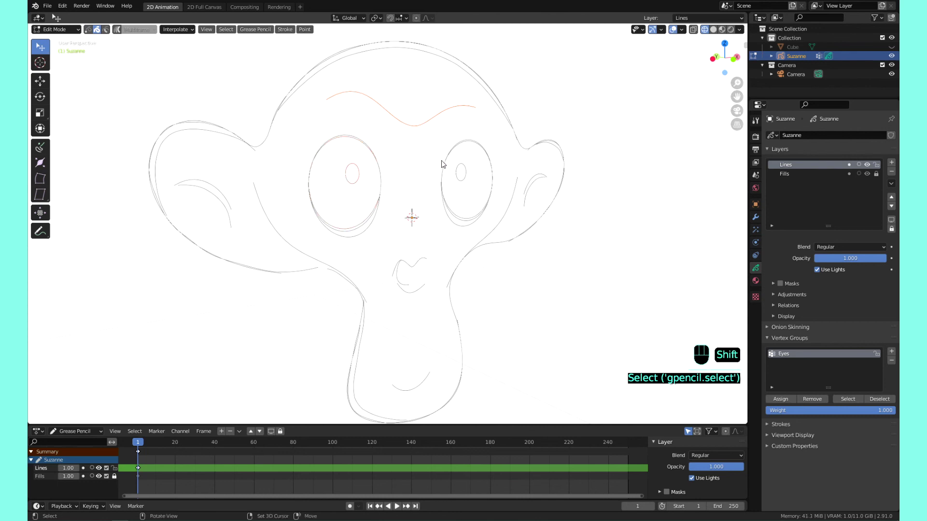
{"action": "left_click", "coordinate": [492, 184], "text": "shift"}
{"action": "left_click", "coordinate": [489, 192], "text": "shift"}
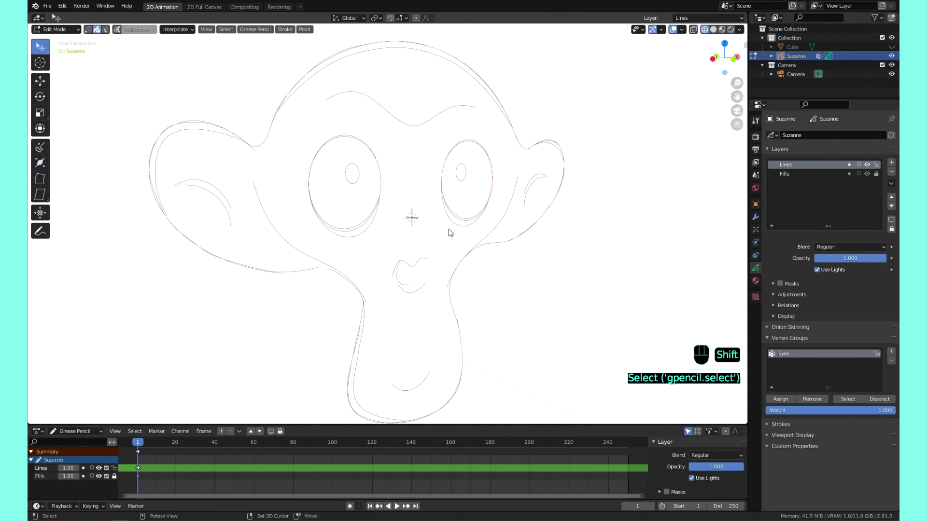